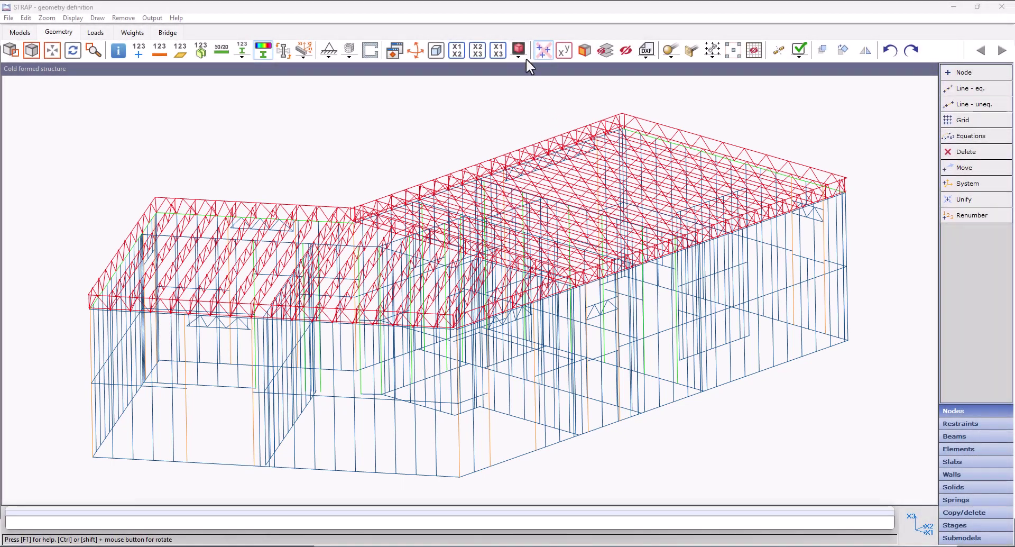
# Step: Inspect the cold-formed structure by switching between the wireframe and the solid rendering
pyautogui.click(518, 50)
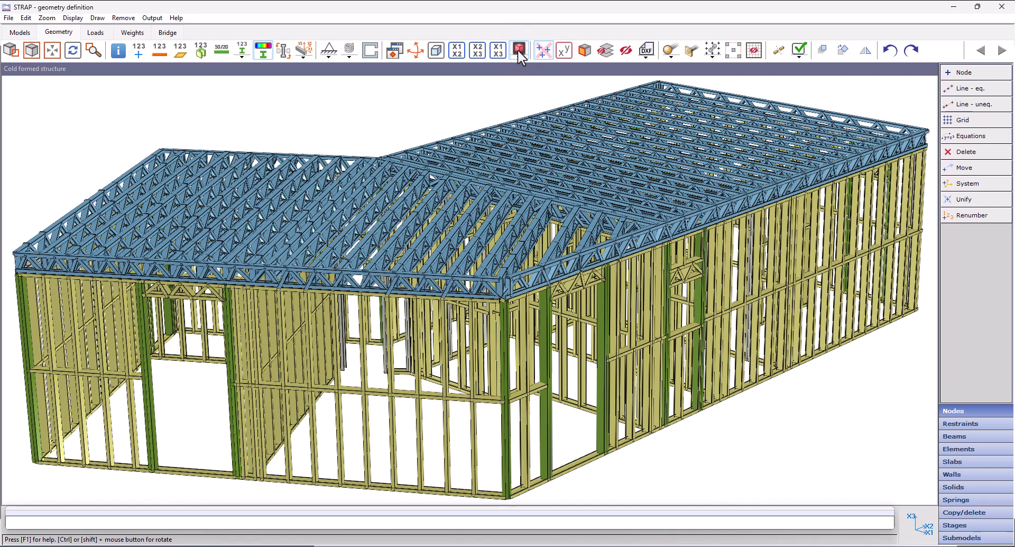
pyautogui.click(518, 51)
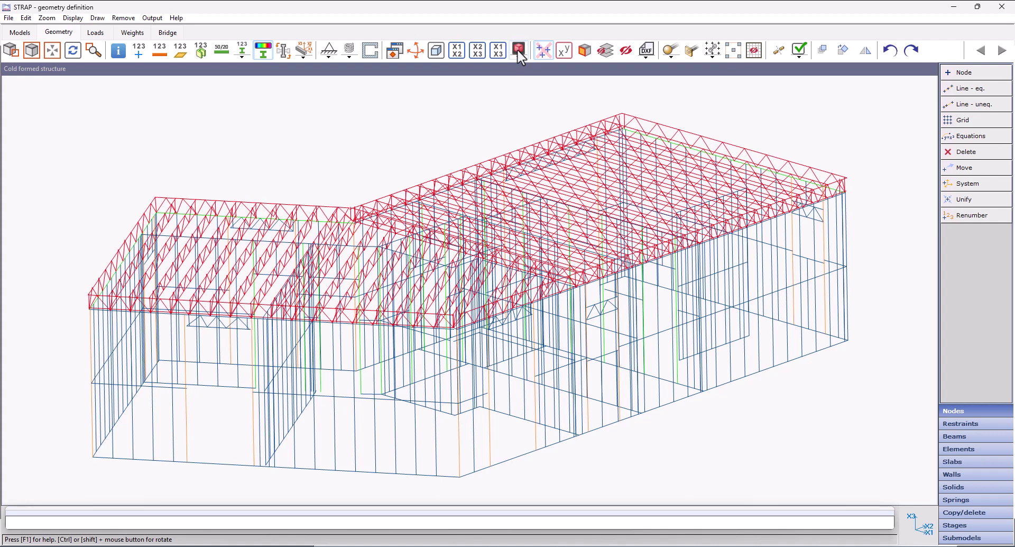
pyautogui.click(518, 50)
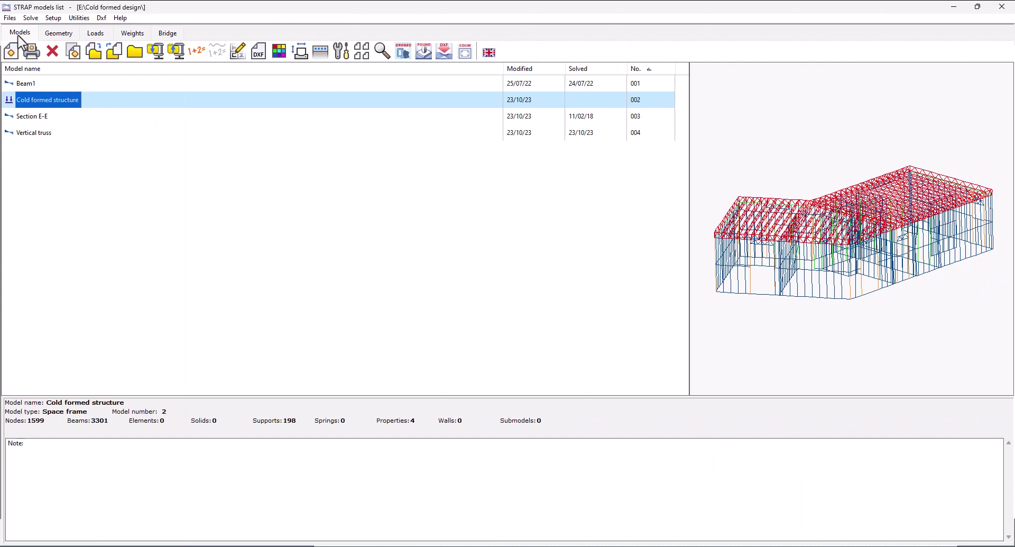
# Step: Start the CROSEC program for computing section properties from the models list
pyautogui.click(74, 19)
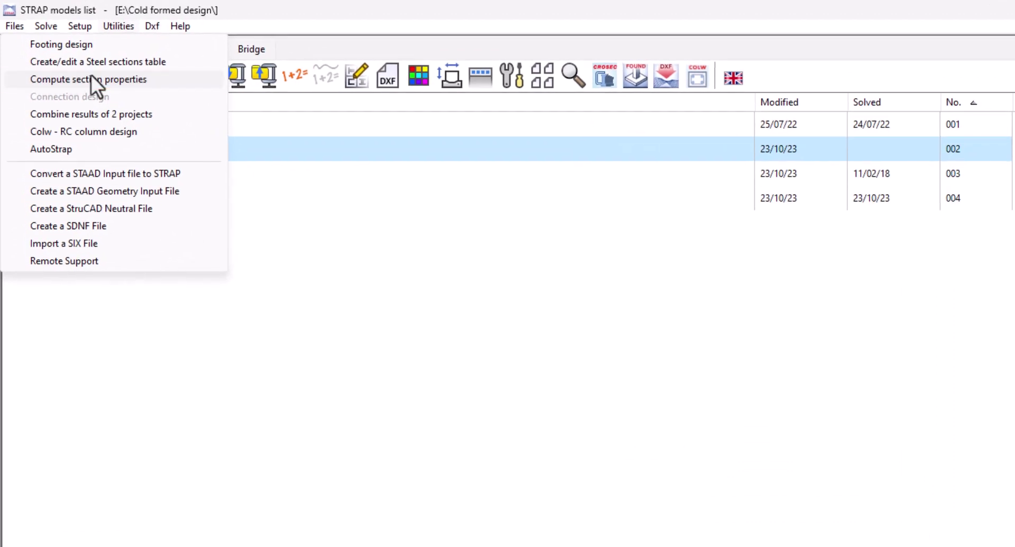
pyautogui.click(85, 79)
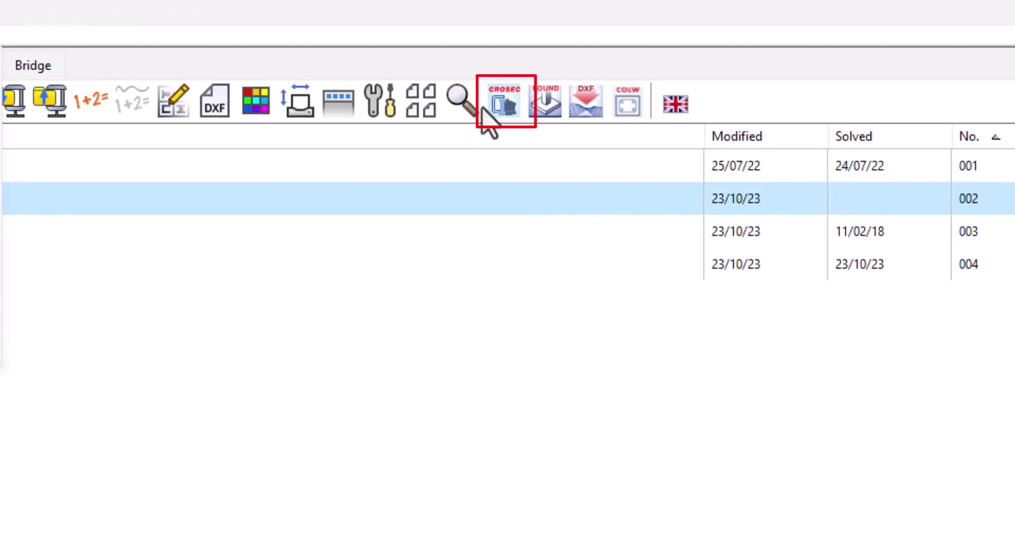
pyautogui.click(505, 104)
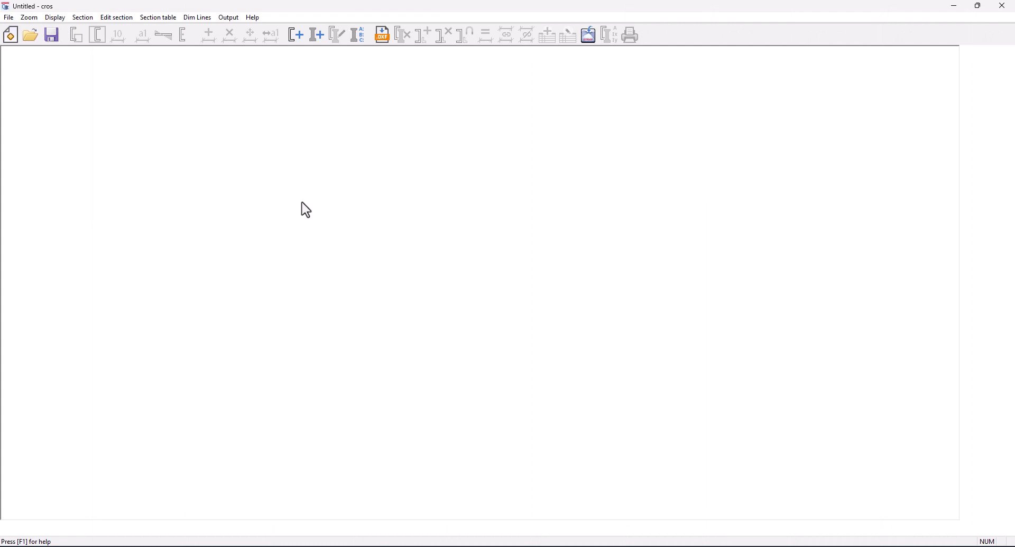
# Step: Create a new line section named Omega with thickness 2 and inside bend radius 2
pyautogui.click(83, 18)
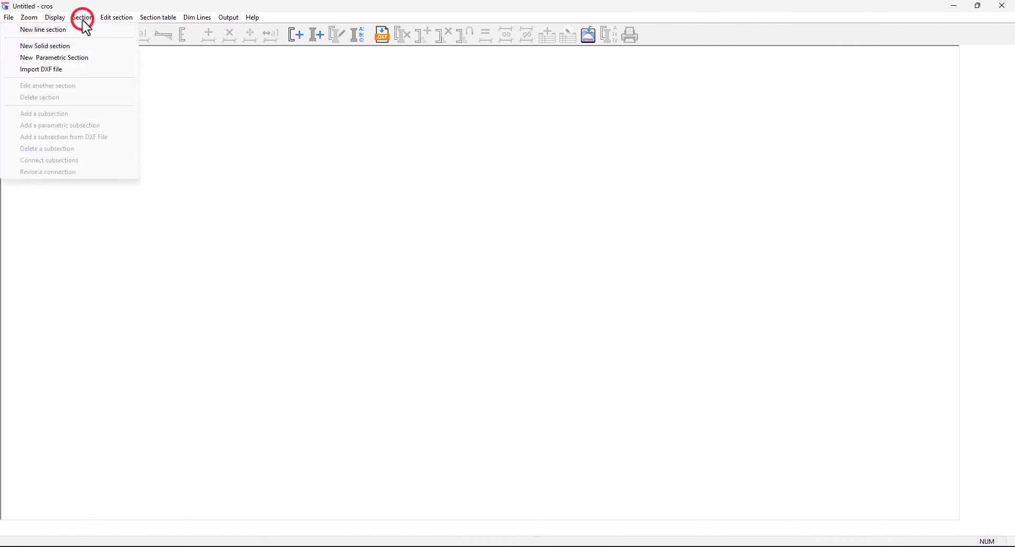
pyautogui.click(55, 30)
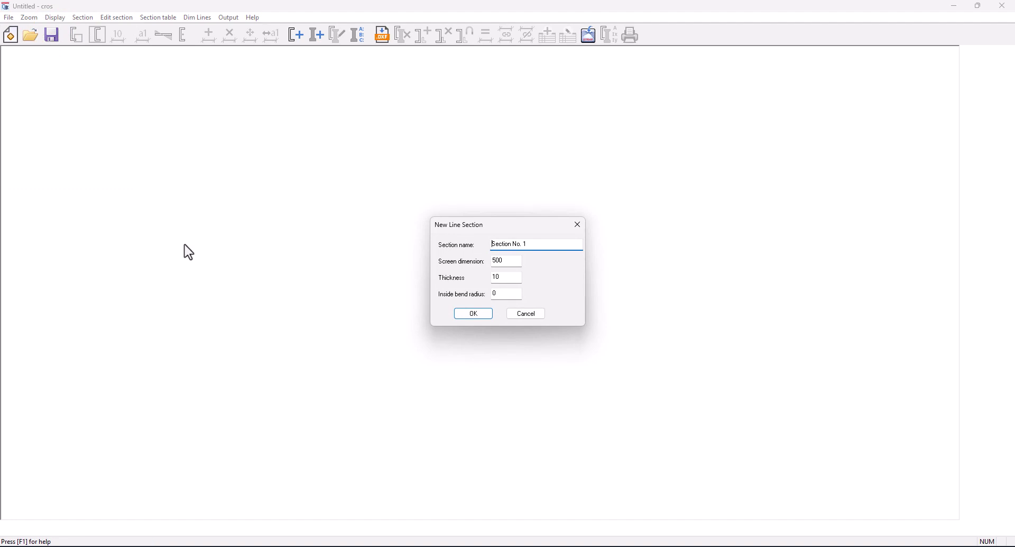
pyautogui.moveTo(533, 243); pyautogui.dragTo(458, 243)
pyautogui.write('Omega')
pyautogui.press('Tab')
pyautogui.write('15')
pyautogui.doubleClick(497, 277)
pyautogui.write('2')
pyautogui.press('Tab')
pyautogui.press('Return')
pyautogui.click(481, 313)
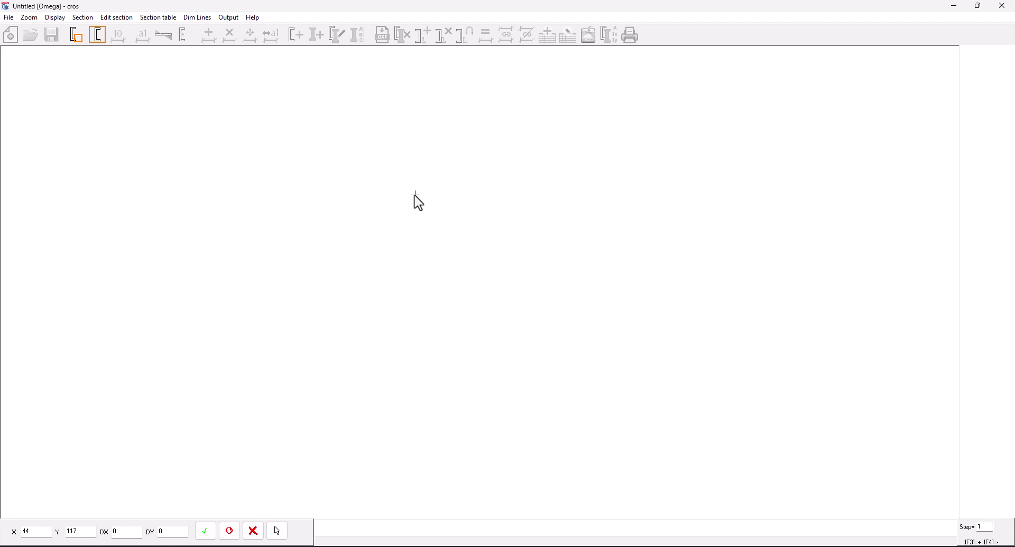
# Step: Start the section at X 44, Y 117 with a cursor step of 0.5 and draw the upper left lip 14.5 long
pyautogui.click(415, 196)
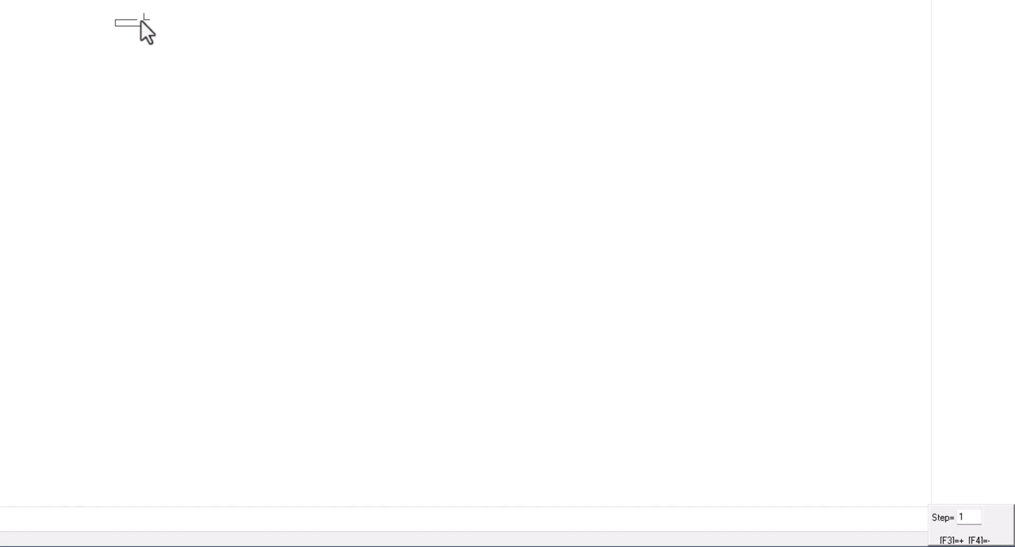
pyautogui.press('F4')
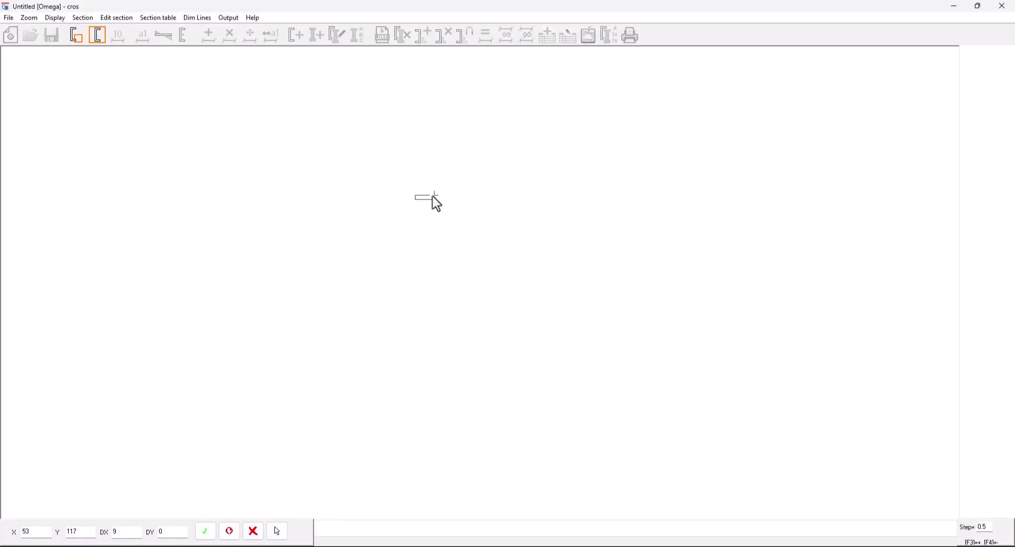
pyautogui.press('Right')
pyautogui.press('Right')
pyautogui.press('Right')
pyautogui.press('Right')
pyautogui.press('Right')
pyautogui.press('Right')
pyautogui.press('Return')
# Step: Draw the upper left vertical segment 33 long, downward from the inner end of the lip
pyautogui.press('Down')
pyautogui.press('Down')
pyautogui.press('Down')
pyautogui.press('Down')
pyautogui.press('Down')
pyautogui.press('Down')
pyautogui.press('Return')
# Step: Draw the left inclined segment outward from the upper wall, 14.5 wide and 8 high
pyautogui.press('Down')
pyautogui.press('Down')
pyautogui.press('Down')
pyautogui.press('Down')
pyautogui.press('Down')
pyautogui.press('Down')
pyautogui.press('Down')
pyautogui.press('Return')
# Step: Draw the lower left vertical segment 40 long down to the base of the section
pyautogui.press('Down')
pyautogui.press('Down')
pyautogui.press('Down')
pyautogui.press('Down')
pyautogui.press('Down')
pyautogui.press('Down')
pyautogui.press('Down')
pyautogui.press('Down')
pyautogui.press('Down')
pyautogui.press('Down')
pyautogui.press('Return')
# Step: Draw the left half of the base as a horizontal segment 34.5 long
pyautogui.press('Right')
pyautogui.press('Right')
pyautogui.press('Right')
pyautogui.press('Right')
pyautogui.press('Right')
pyautogui.press('Right')
pyautogui.press('Right')
pyautogui.press('Right')
pyautogui.press('Right')
pyautogui.press('Right')
pyautogui.press('Return')
# Step: Draw the raised rib in the middle of the base from two inclined segments, each 5 wide and 4 high
pyautogui.press('Right')
pyautogui.press('Right')
pyautogui.press('Right')
pyautogui.press('Right')
pyautogui.press('Right')
pyautogui.press('Return')
# Step: Draw the right half of the base as a horizontal segment 34.5 long after the rib
pyautogui.press('Right')
pyautogui.press('Right')
pyautogui.press('Right')
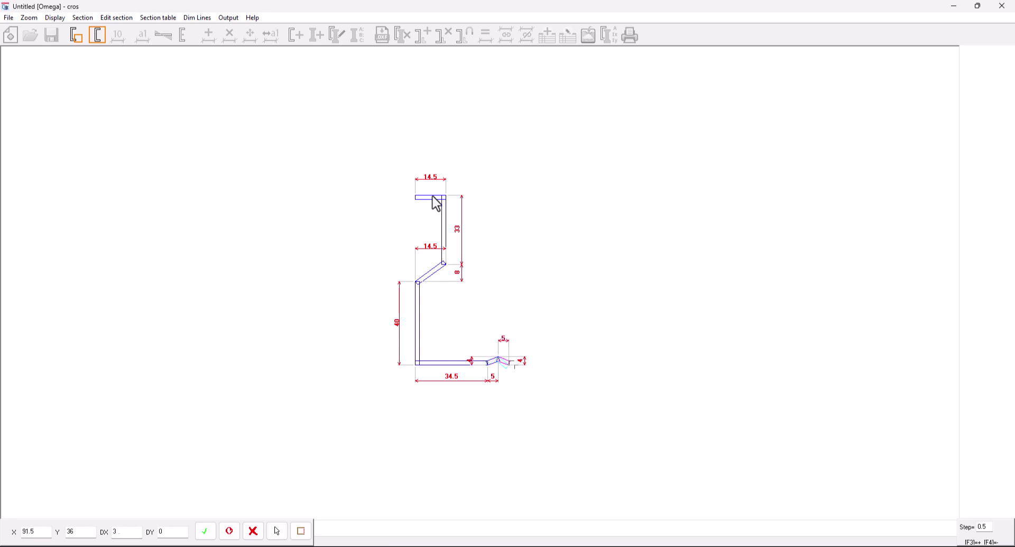
pyautogui.press('Right')
pyautogui.press('Right')
pyautogui.press('Return')
pyautogui.press('Right')
pyautogui.press('Right')
pyautogui.press('Right')
pyautogui.press('Right')
pyautogui.press('Right')
pyautogui.press('Right')
pyautogui.press('Right')
pyautogui.press('Right')
pyautogui.press('Right')
pyautogui.press('Right')
pyautogui.press('Return')
# Step: Draw the lower right vertical segment 40 long upward from the end of the base
pyautogui.press('Up')
pyautogui.press('Up')
pyautogui.press('Up')
pyautogui.press('Up')
pyautogui.press('Up')
pyautogui.press('Up')
pyautogui.press('Up')
pyautogui.press('Up')
pyautogui.press('Up')
pyautogui.press('Up')
pyautogui.press('Return')
# Step: Draw the right inclined segment inward from the lower wall, 14.5 wide and 8 high
pyautogui.press('Left')
pyautogui.press('Left')
pyautogui.press('Left')
pyautogui.press('Left')
pyautogui.press('Left')
pyautogui.press('Left')
pyautogui.press('Left')
pyautogui.press('Left')
pyautogui.press('Left')
pyautogui.press('Left')
pyautogui.press('Left')
pyautogui.press('Left')
pyautogui.press('Left')
pyautogui.press('Left')
pyautogui.press('Left')
pyautogui.press('Up')
pyautogui.press('Up')
pyautogui.press('Up')
pyautogui.press('Up')
pyautogui.press('Up')
pyautogui.press('Up')
pyautogui.press('Up')
pyautogui.press('Up')
pyautogui.press('Return')
# Step: Draw the upper right vertical segment 33 long, upward from the inclined segment
pyautogui.press('Up')
pyautogui.press('Up')
pyautogui.press('Up')
pyautogui.press('Up')
pyautogui.press('Up')
pyautogui.press('Up')
pyautogui.press('Up')
pyautogui.press('Up')
pyautogui.press('Up')
pyautogui.press('Up')
pyautogui.press('Return')
# Step: Draw the upper right lip 14.5 long outward and finish the section outline
pyautogui.press('Right')
pyautogui.press('Right')
pyautogui.press('Right')
pyautogui.press('Right')
pyautogui.press('Right')
pyautogui.press('Right')
pyautogui.press('Right')
pyautogui.press('Right')
pyautogui.press('Right')
pyautogui.press('Right')
pyautogui.press('Return')
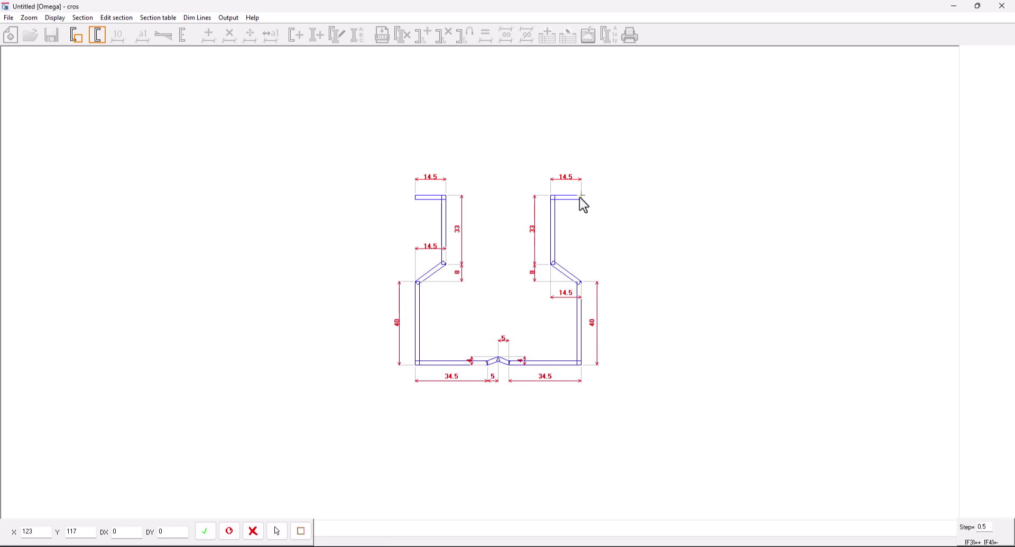
pyautogui.press('Return')
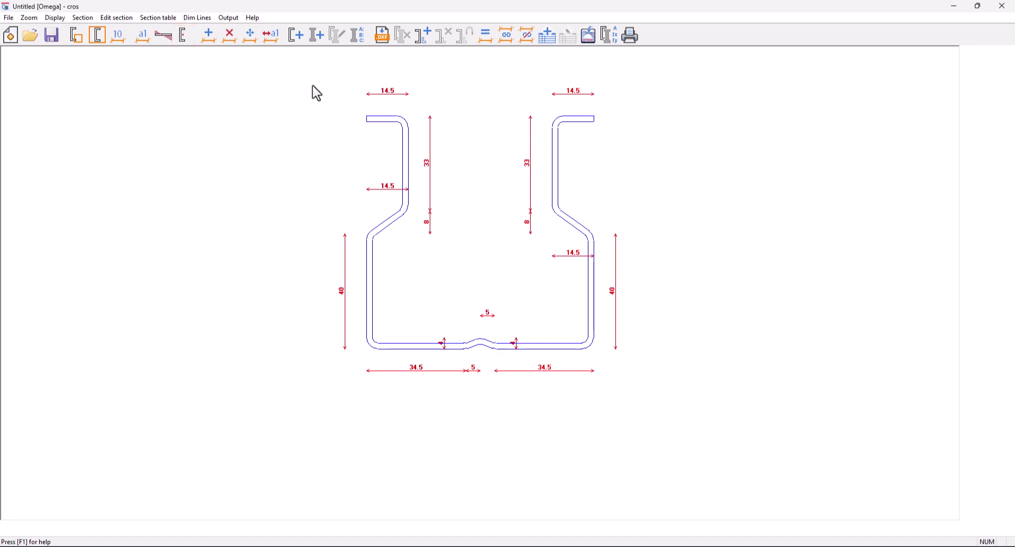
# Step: Display the section's centroid and shear centre, and review its computed geometric properties
pyautogui.click(183, 35)
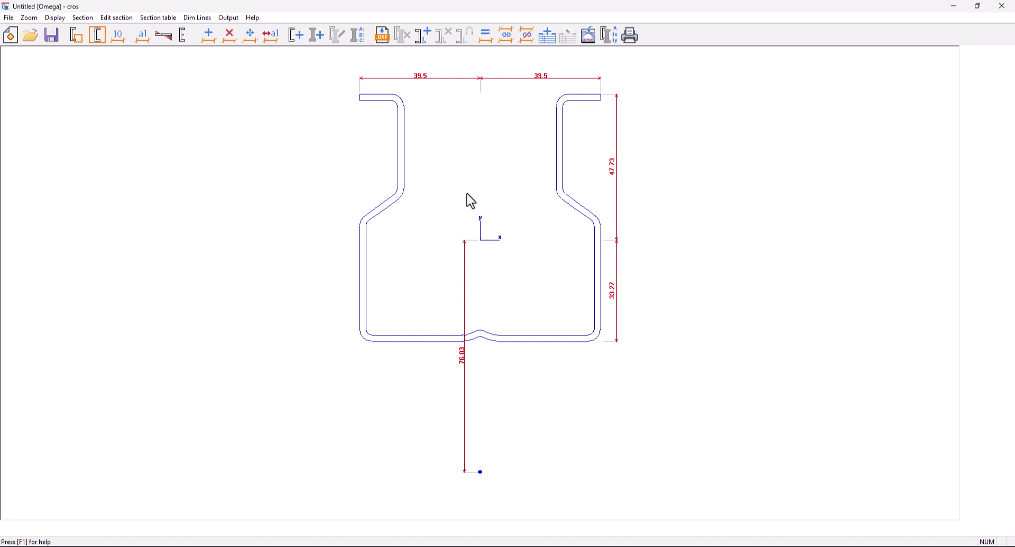
pyautogui.click(610, 37)
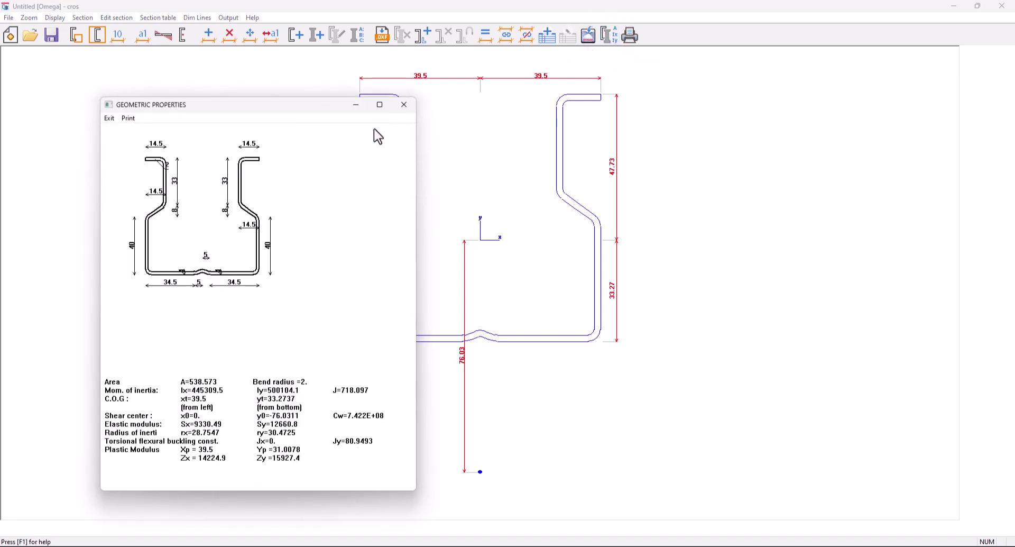
pyautogui.click(404, 106)
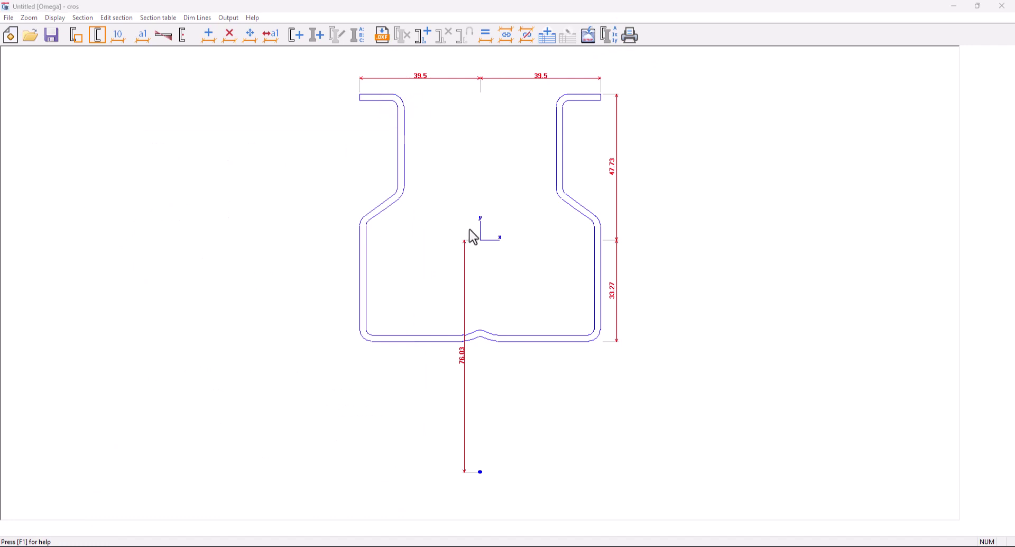
# Step: Create a section table named Omega from the current section
pyautogui.click(159, 19)
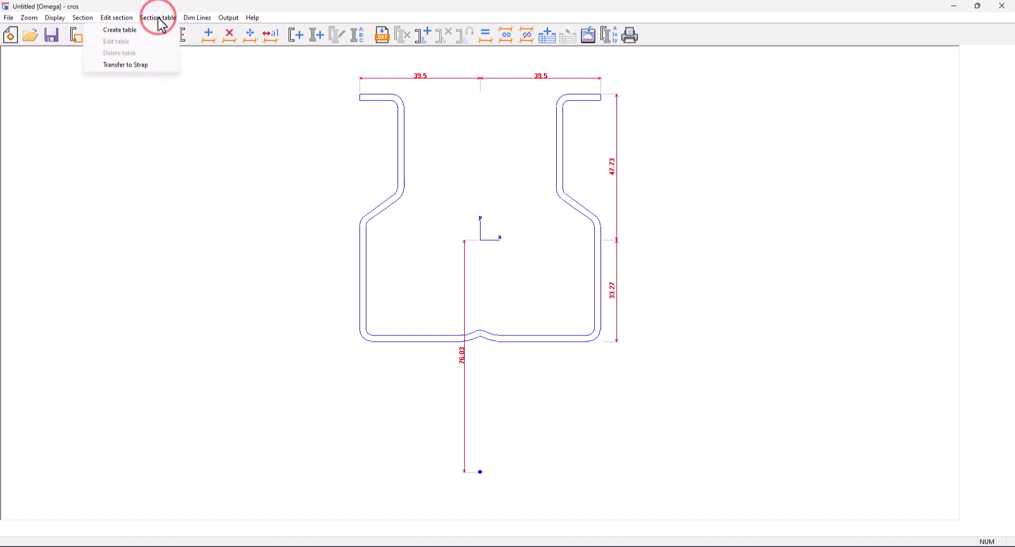
pyautogui.click(128, 33)
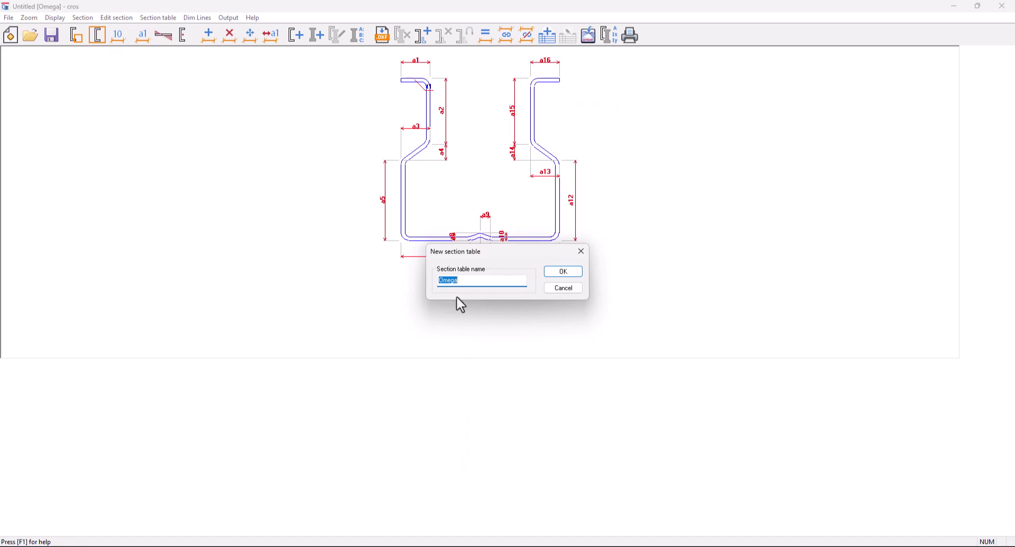
pyautogui.click(566, 272)
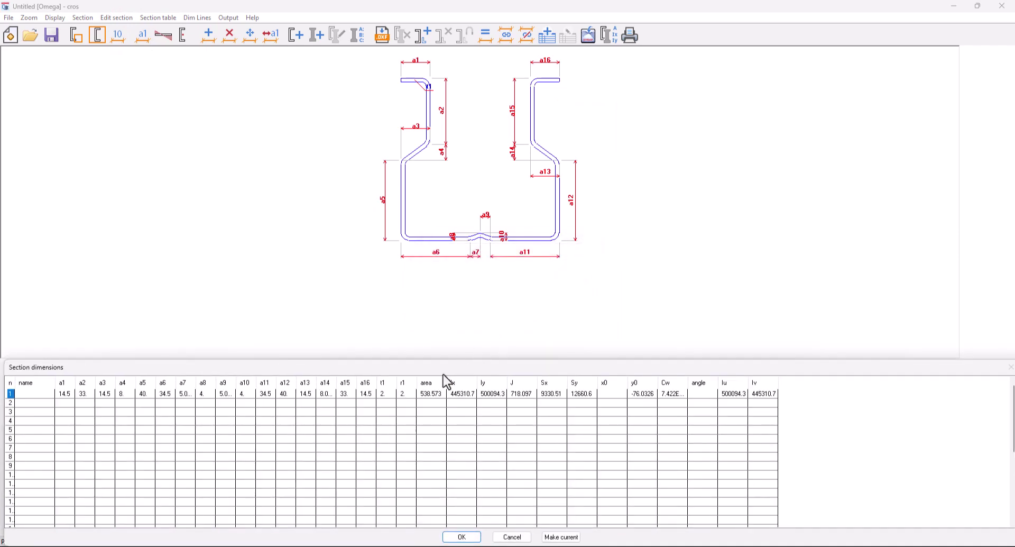
# Step: Name the first section in the table Om80x80
pyautogui.click(27, 392)
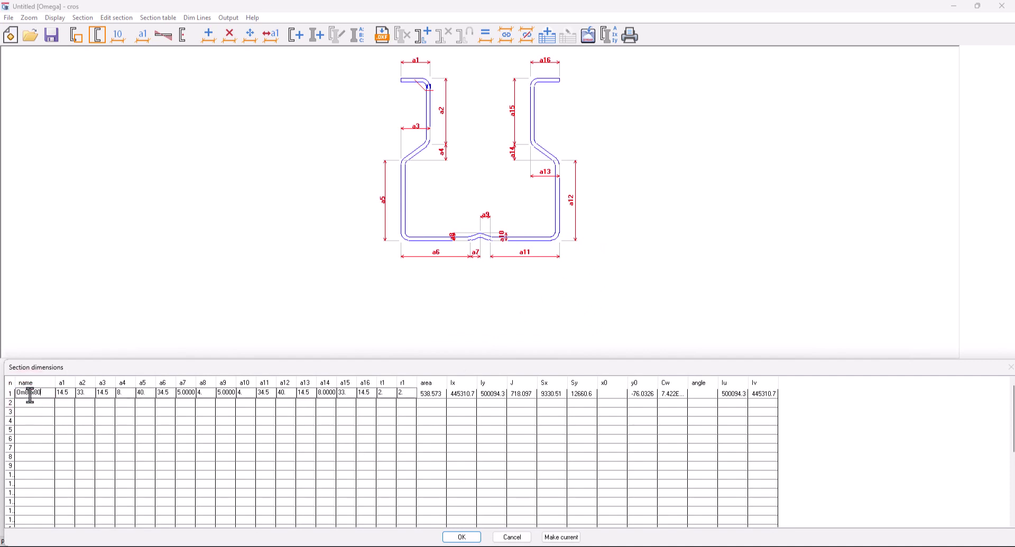
pyautogui.press('BackSpace')
pyautogui.press('BackSpace')
pyautogui.press('BackSpace')
pyautogui.write('80x80')
# Step: Add a second section named Om80x110 to the table with a1 14.5, a2 33, a3 14.5, a4 8 and a5 70
pyautogui.click(41, 403)
pyautogui.write('Om80x11')
pyautogui.press('Tab')
pyautogui.write('14.5')
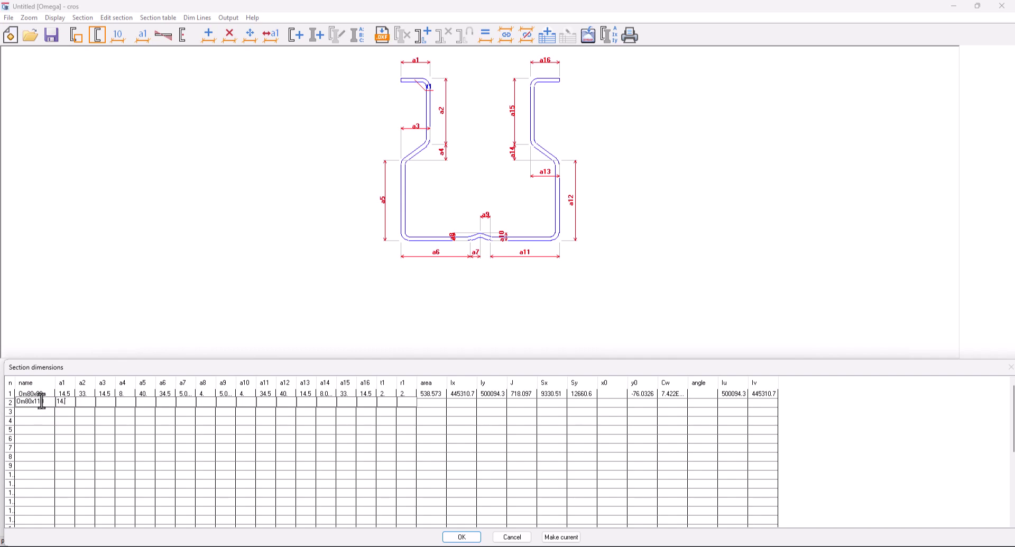
pyautogui.write('33')
pyautogui.write('14.5')
pyautogui.write('8')
pyautogui.press('Tab')
pyautogui.write('70')
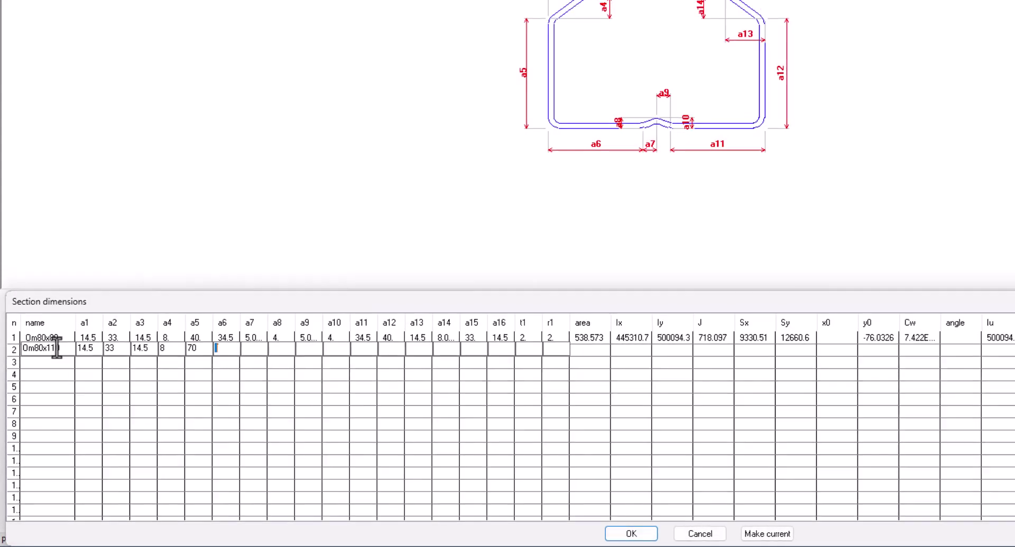
# Step: Set the Om80x110 dimensions a6 to 34.5, a7 to 5 and a8 to 4
pyautogui.press('Tab')
pyautogui.write('34.5')
pyautogui.write('5')
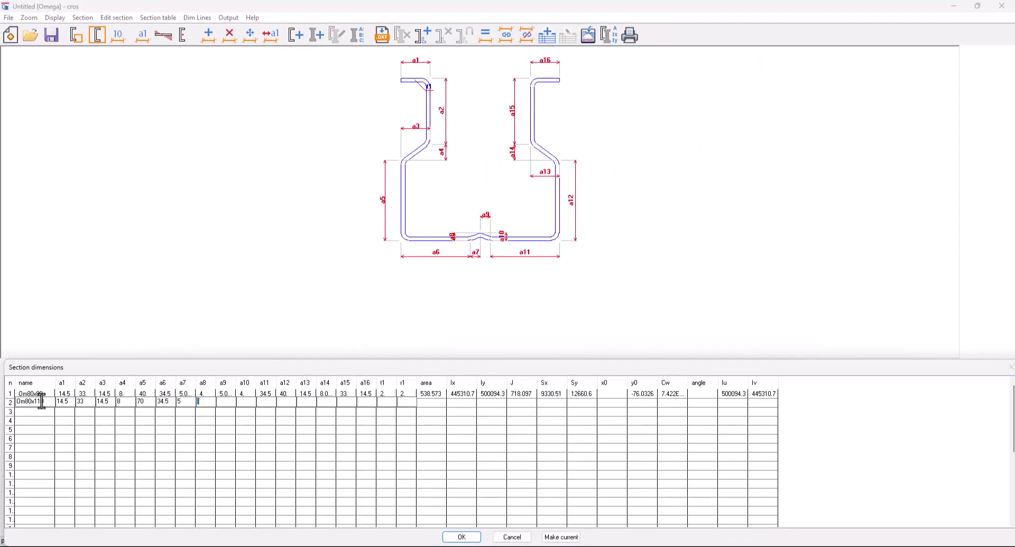
pyautogui.write('4')
pyautogui.press('Tab')
# Step: Enter 5, 4, 34.5, 40, 14.5, 8, 33 and 14.5 for Om80x110's a9 to a16, set t1 and r1 to 2, and accept the table
pyautogui.write('5 4 34.5 40 14.5 8 33 14.5')
pyautogui.press('Tab')
pyautogui.write('2')
pyautogui.press('Tab')
pyautogui.write('2')
pyautogui.press('Return')
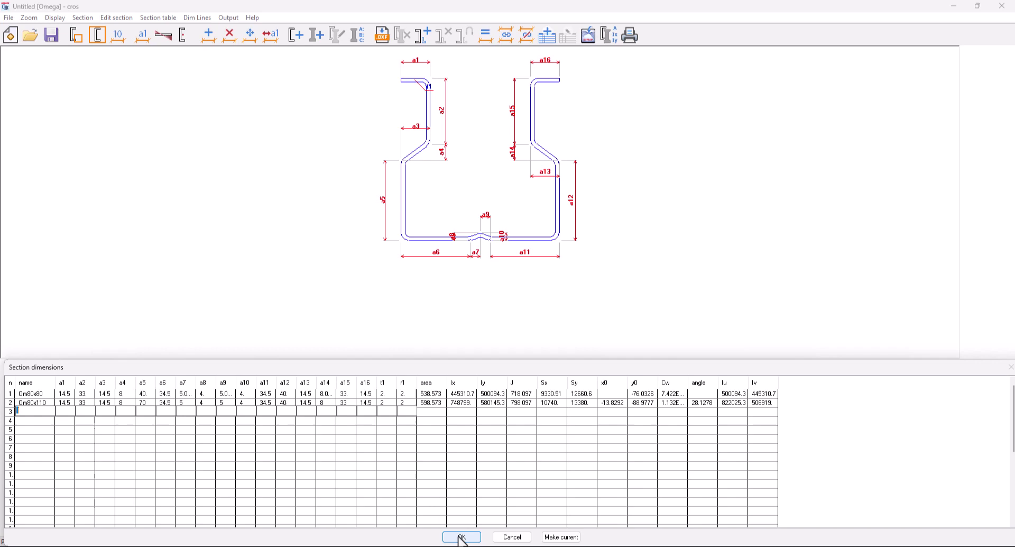
pyautogui.click(462, 537)
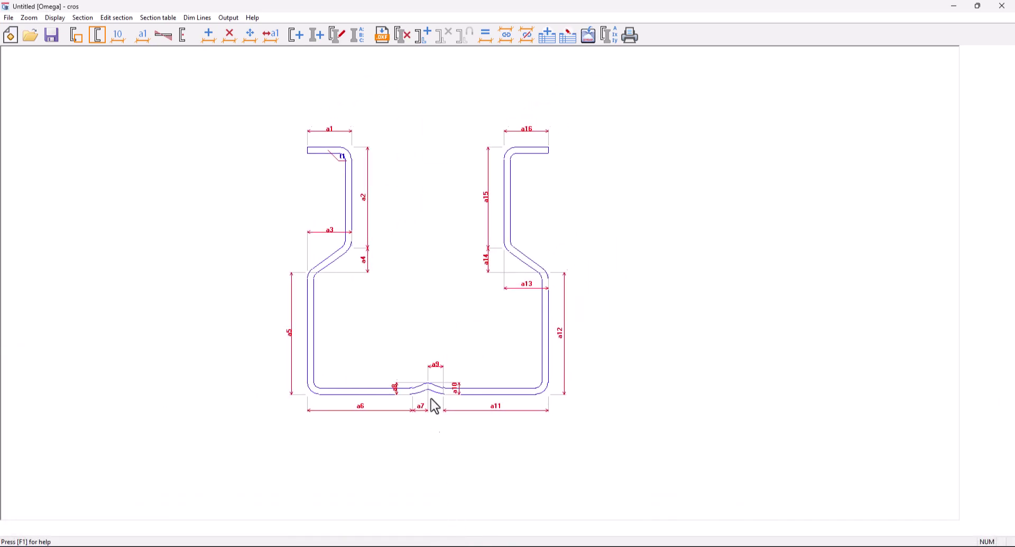
# Step: Constrain dimension a16 to equal a1 and dimension a15 to equal a2
pyautogui.click(492, 41)
pyautogui.click(524, 132)
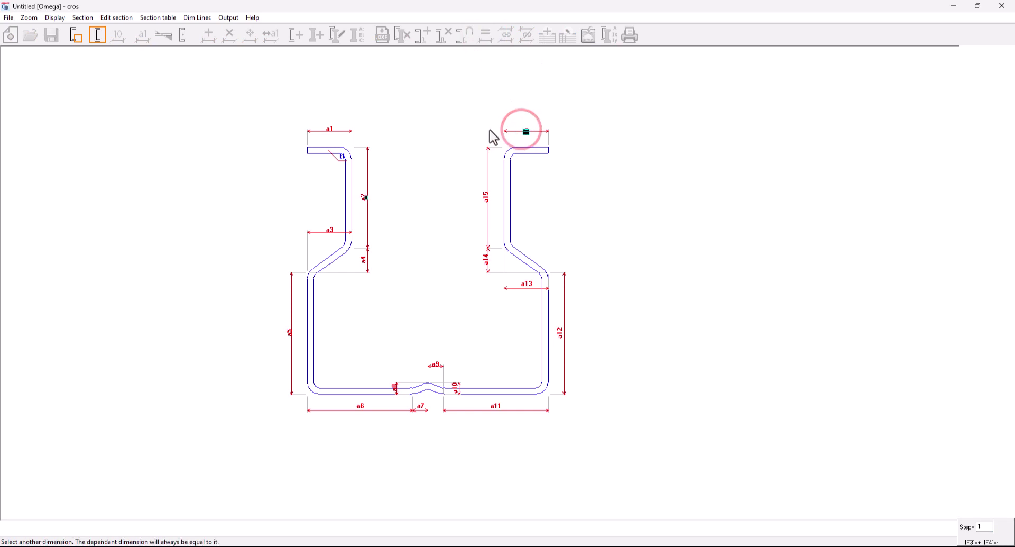
pyautogui.click(325, 130)
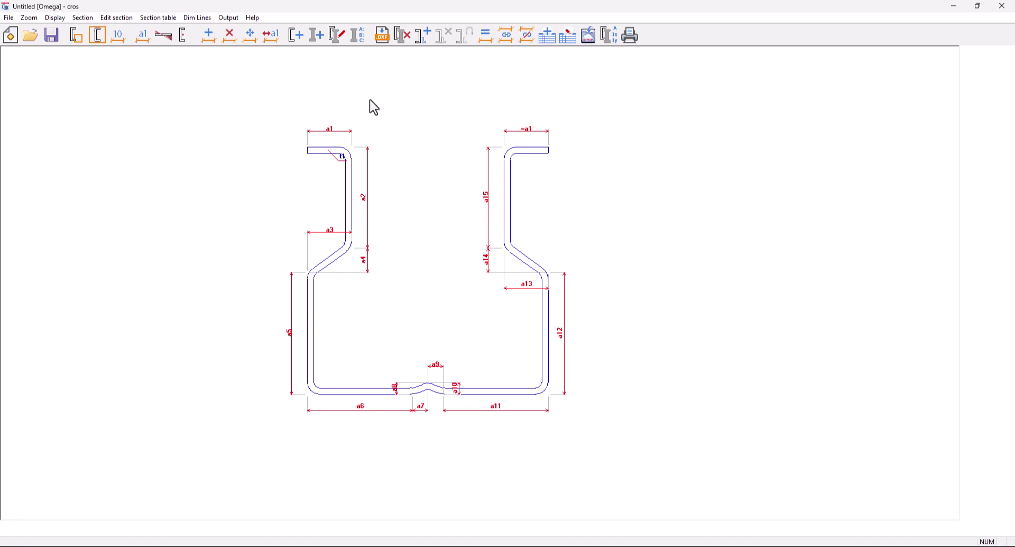
pyautogui.click(485, 35)
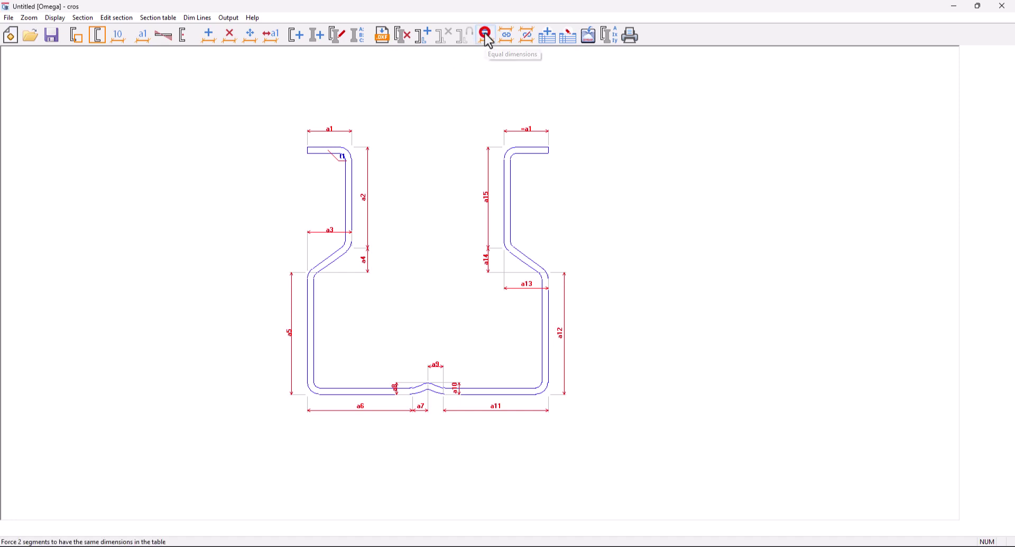
pyautogui.click(483, 209)
pyautogui.click(365, 207)
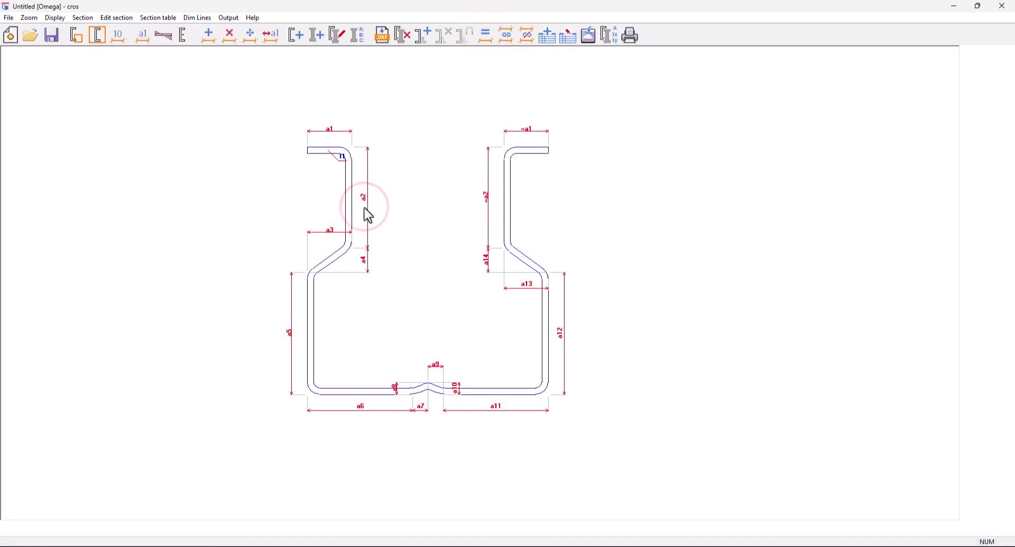
# Step: Constrain dimension a14 to equal a4 and dimension a13 to equal a3
pyautogui.click(486, 35)
pyautogui.click(478, 264)
pyautogui.click(381, 271)
pyautogui.click(486, 35)
pyautogui.click(522, 302)
pyautogui.click(323, 232)
# Step: Constrain dimension a12 to equal a5 and dimension a11 to equal a6
pyautogui.click(486, 35)
pyautogui.click(558, 341)
pyautogui.click(291, 338)
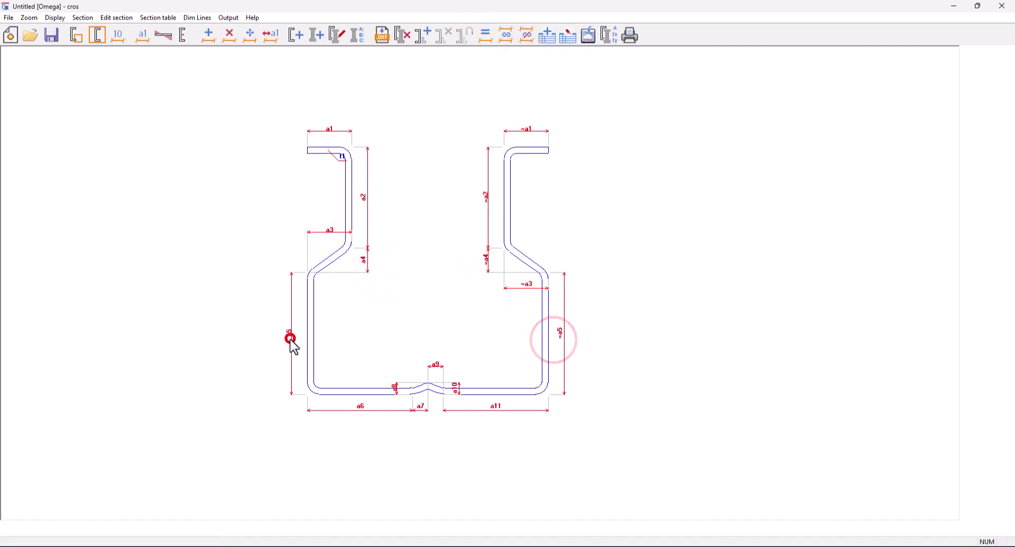
pyautogui.click(485, 34)
pyautogui.click(488, 422)
pyautogui.click(364, 428)
# Step: Constrain dimension a10 to equal a8 and dimension a9 to equal a7
pyautogui.click(486, 35)
pyautogui.click(458, 394)
pyautogui.click(395, 387)
pyautogui.click(486, 35)
pyautogui.click(423, 350)
pyautogui.click(422, 410)
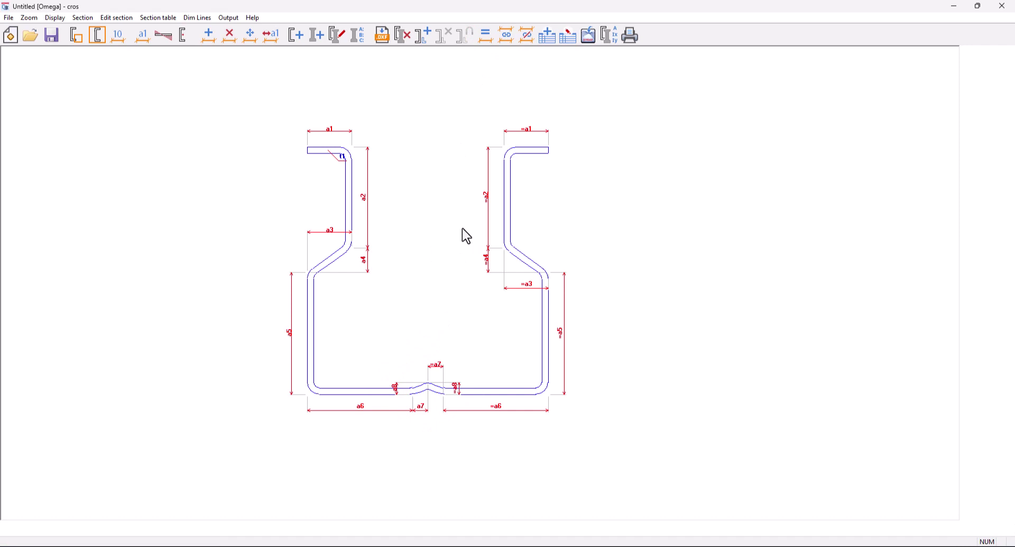
# Step: Make Om80x110 from the section table the current section and display its numeric dimension values
pyautogui.click(166, 18)
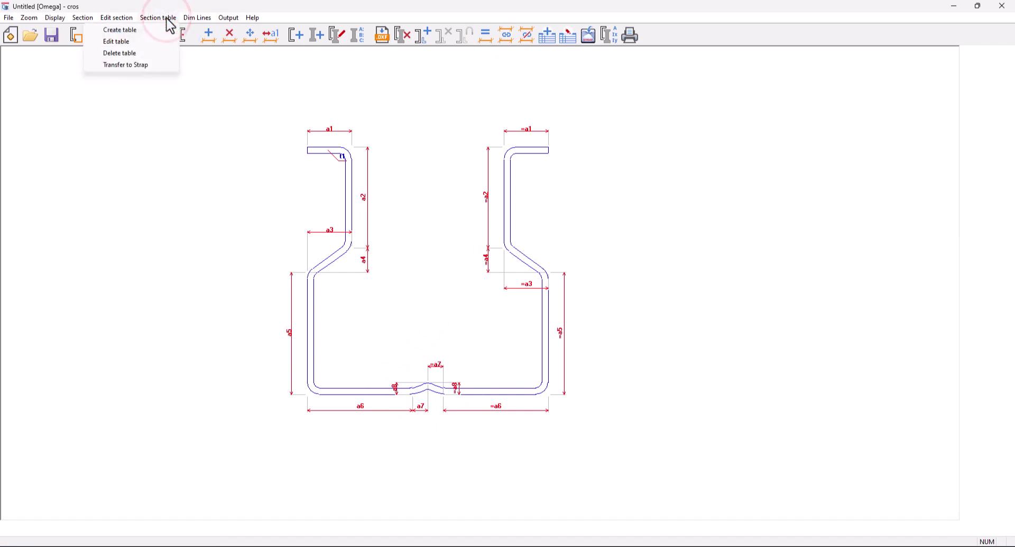
pyautogui.click(153, 41)
pyautogui.click(555, 274)
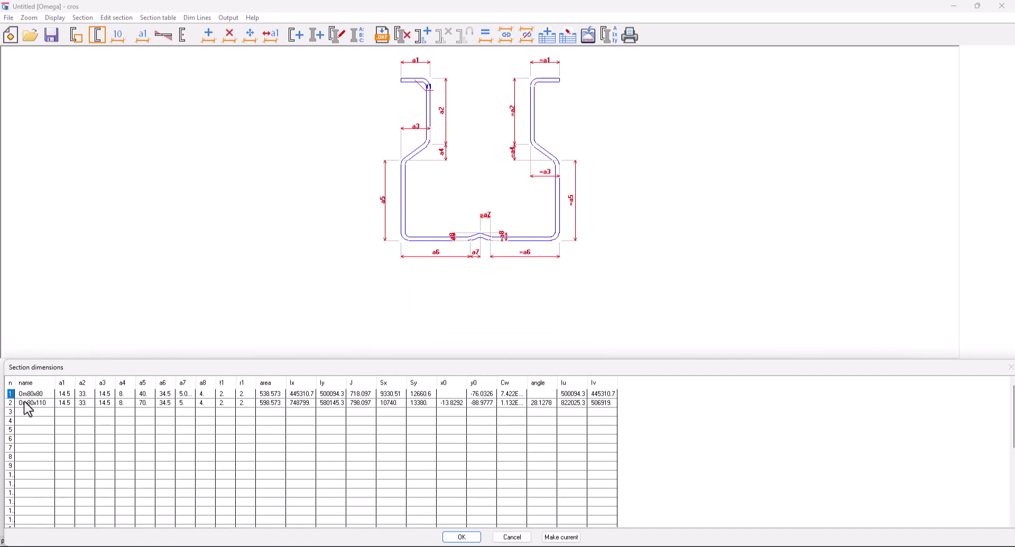
pyautogui.click(11, 403)
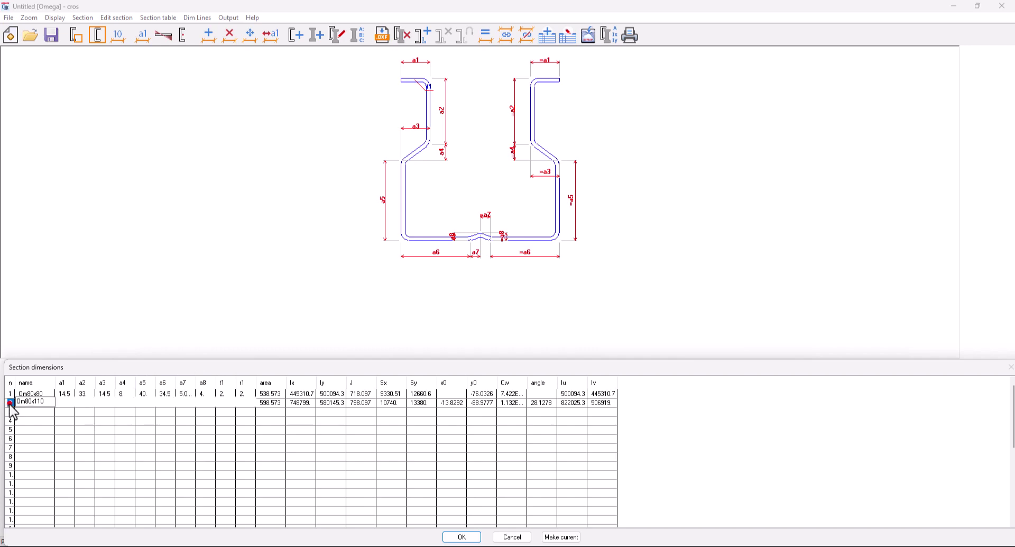
pyautogui.click(573, 537)
pyautogui.click(462, 537)
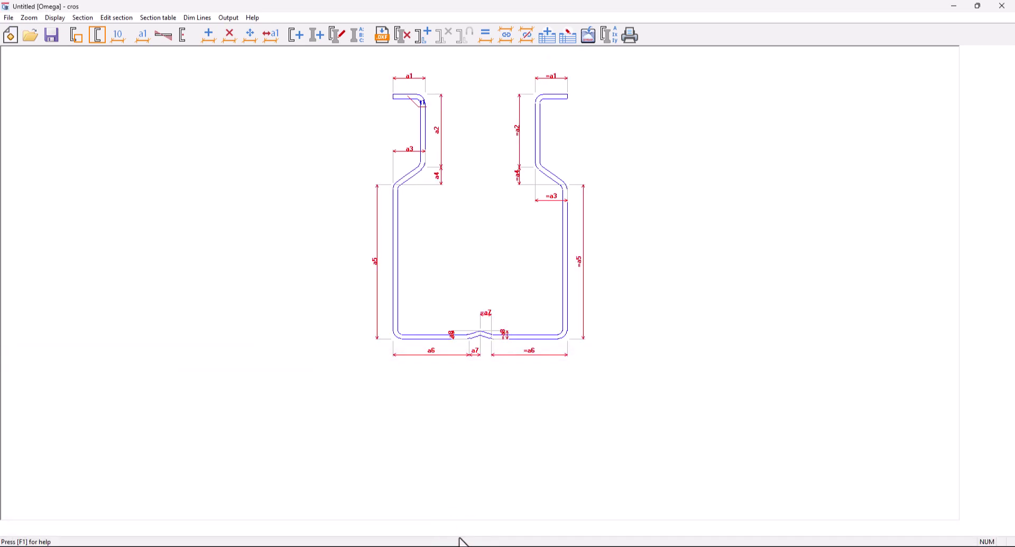
pyautogui.click(120, 36)
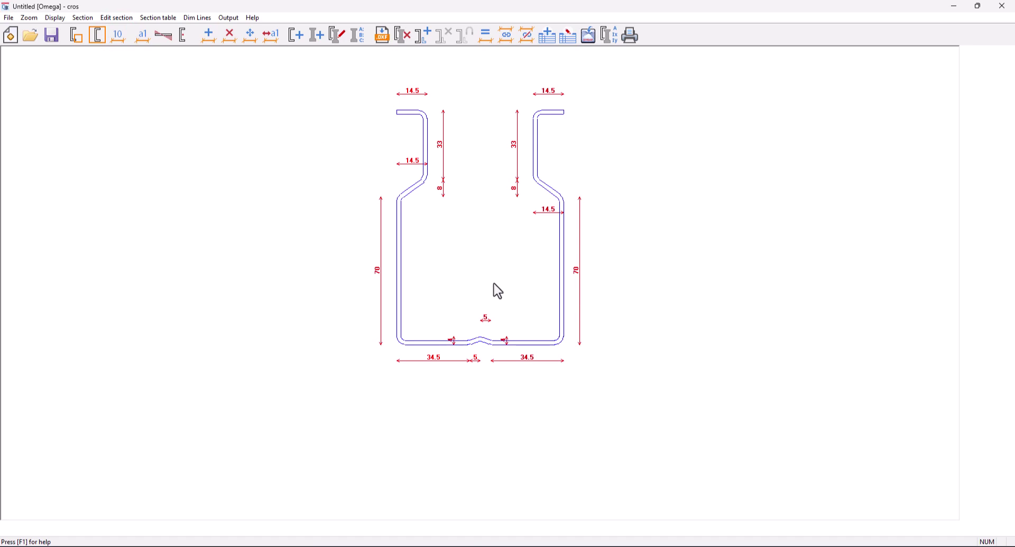
# Step: Transfer the Omega section table to STRAP with section dimensions in millimeters
pyautogui.click(153, 19)
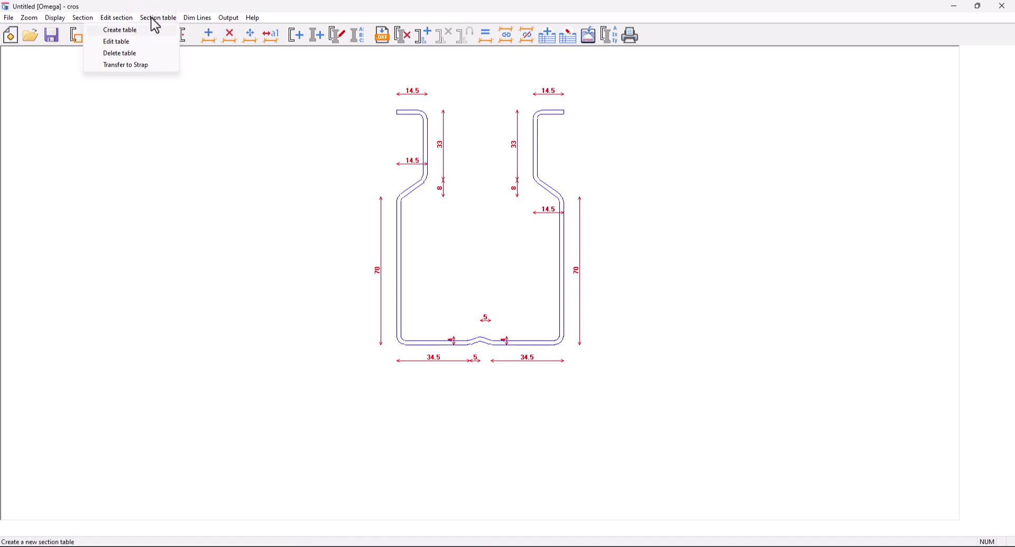
pyautogui.click(134, 66)
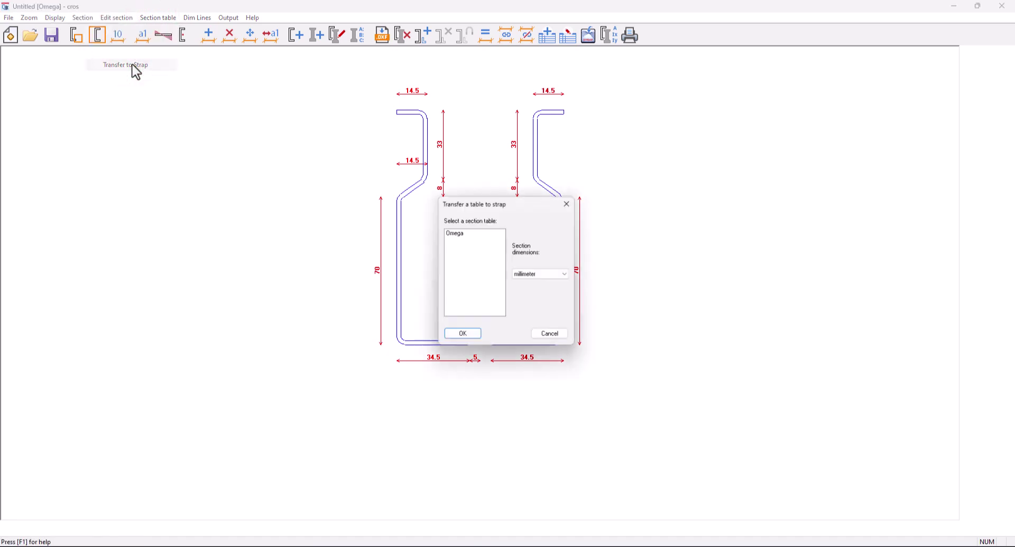
pyautogui.click(458, 233)
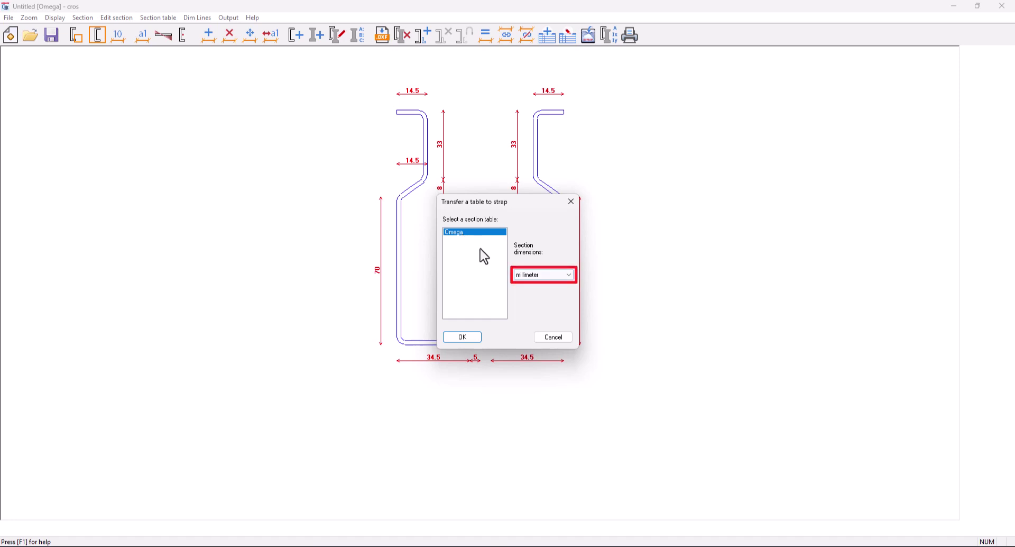
pyautogui.click(463, 338)
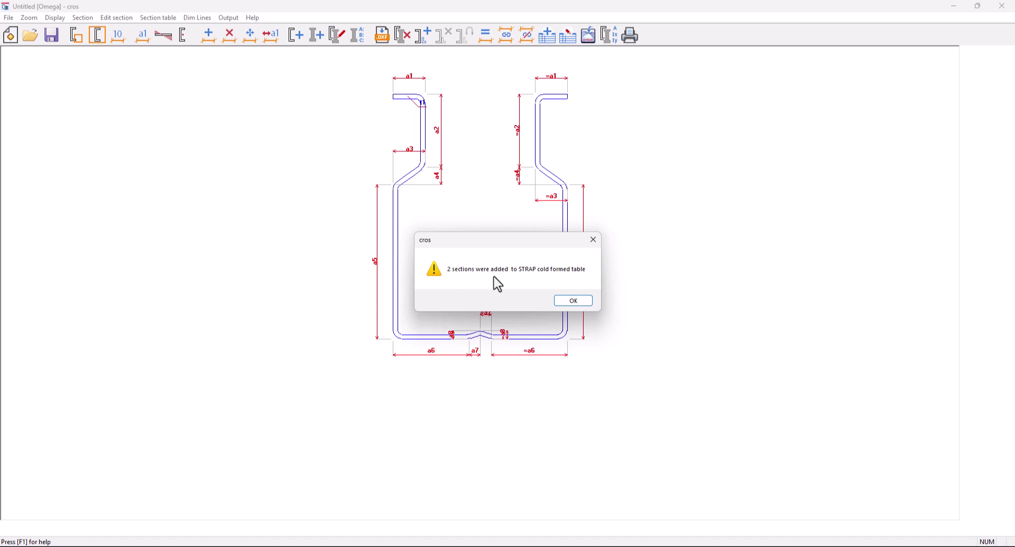
pyautogui.click(577, 302)
pyautogui.click(577, 303)
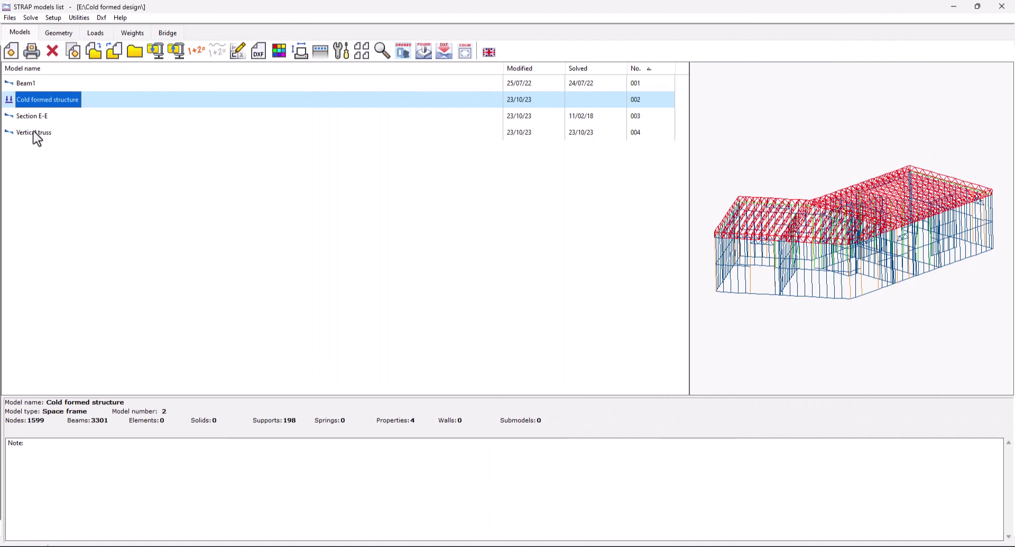
# Step: Open the Vertical truss model in STRAP and bring up its beam property groups
pyautogui.click(36, 135)
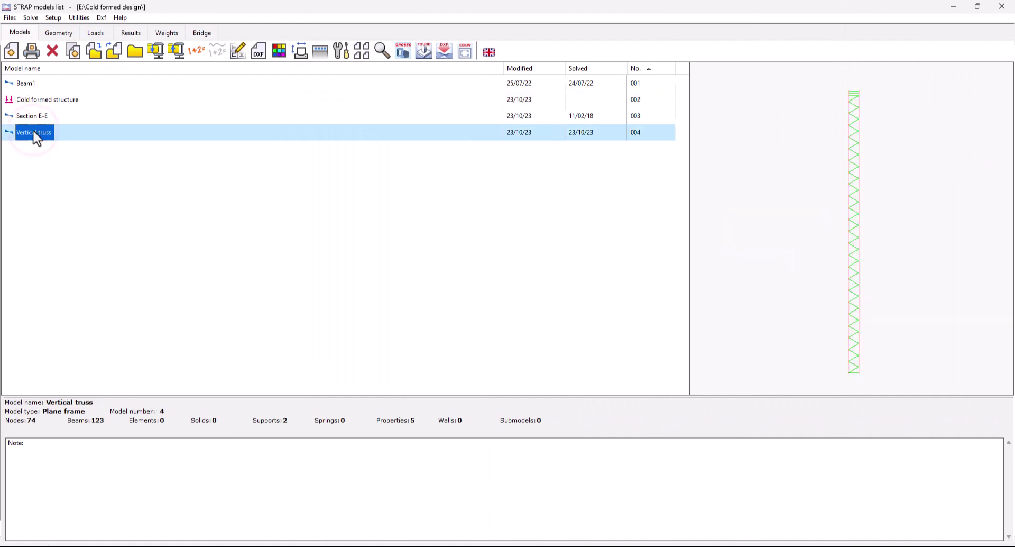
pyautogui.doubleClick(36, 135)
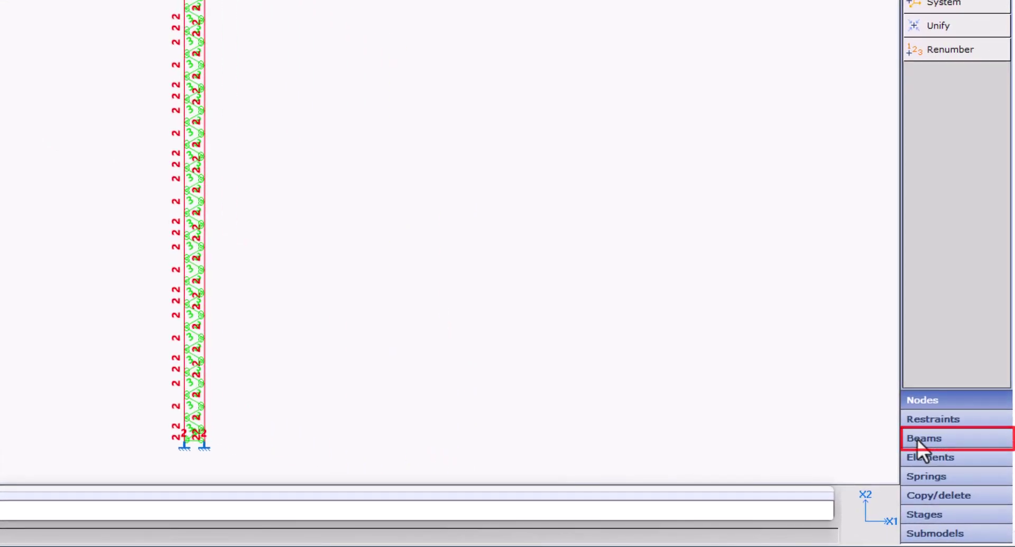
pyautogui.click(918, 439)
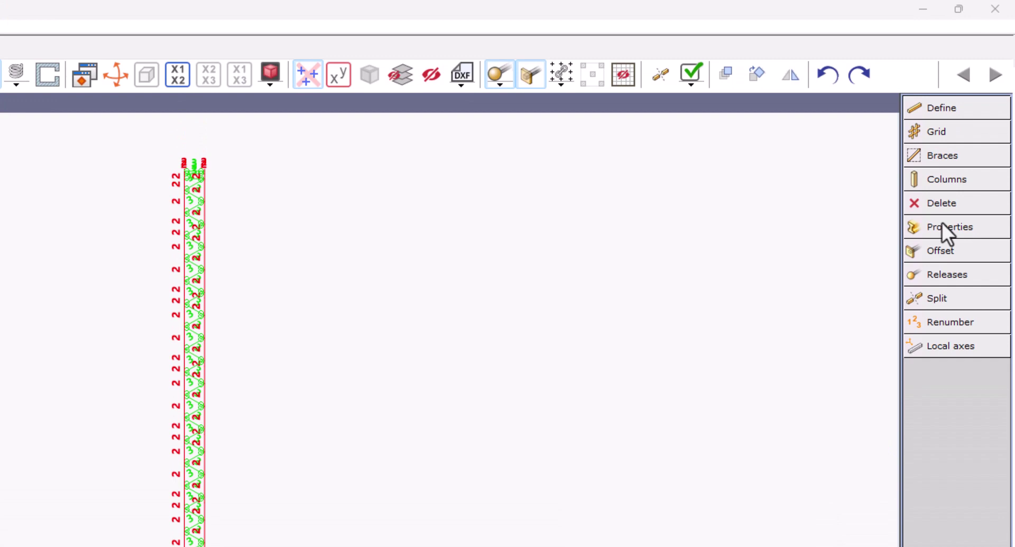
pyautogui.click(942, 223)
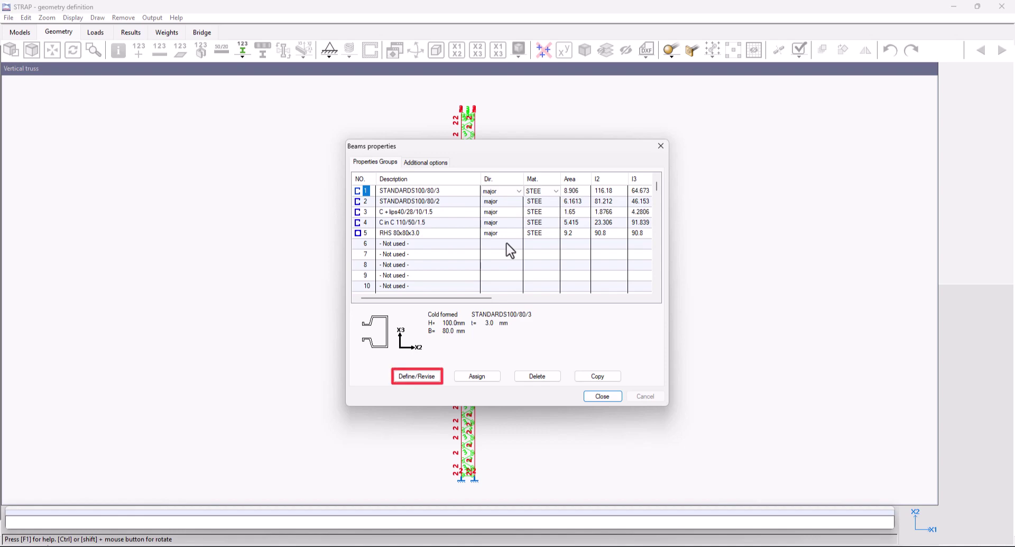
# Step: Define beam property group 6 as section Om80x80 from the Omega table of the Cold formed steel tables
pyautogui.doubleClick(365, 244)
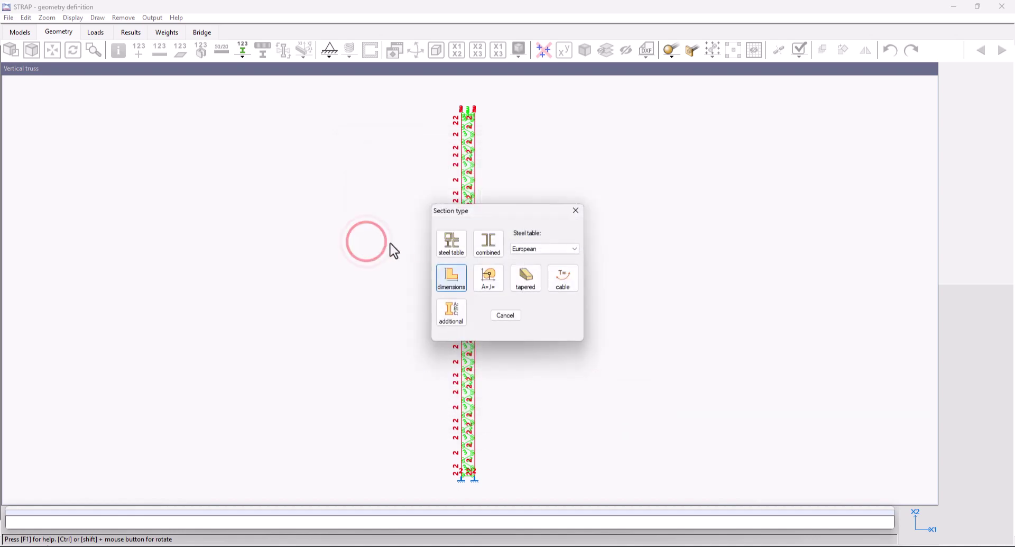
pyautogui.click(529, 249)
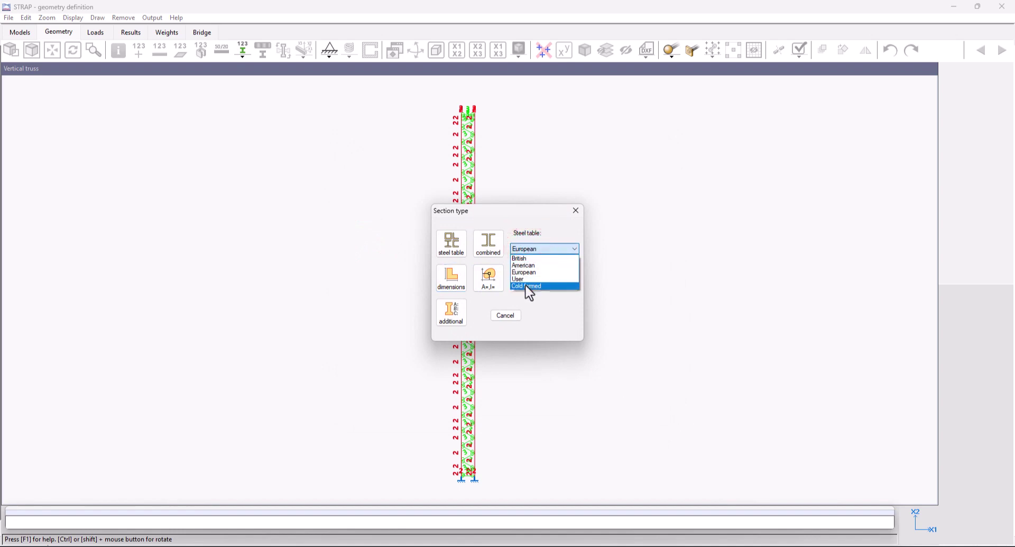
pyautogui.click(528, 285)
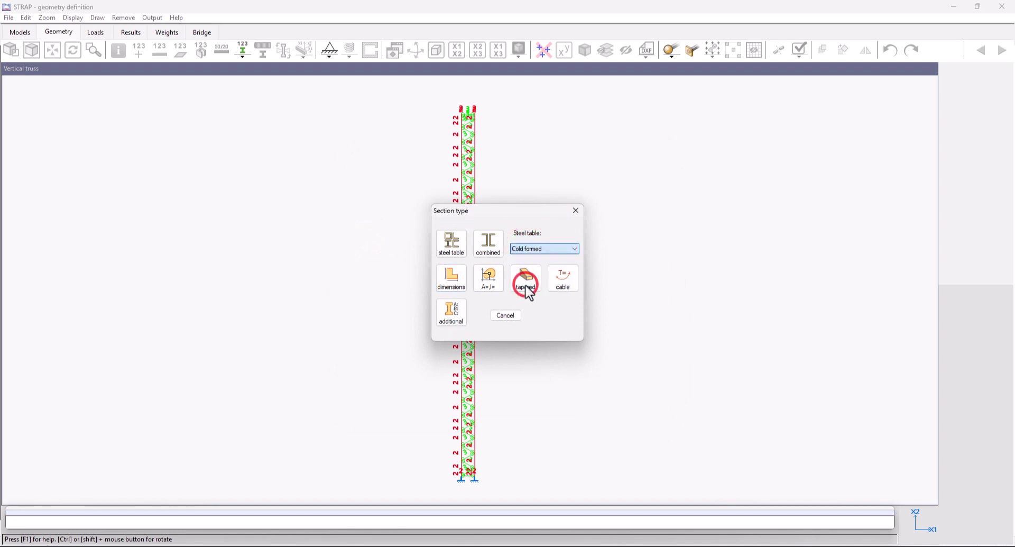
pyautogui.click(451, 246)
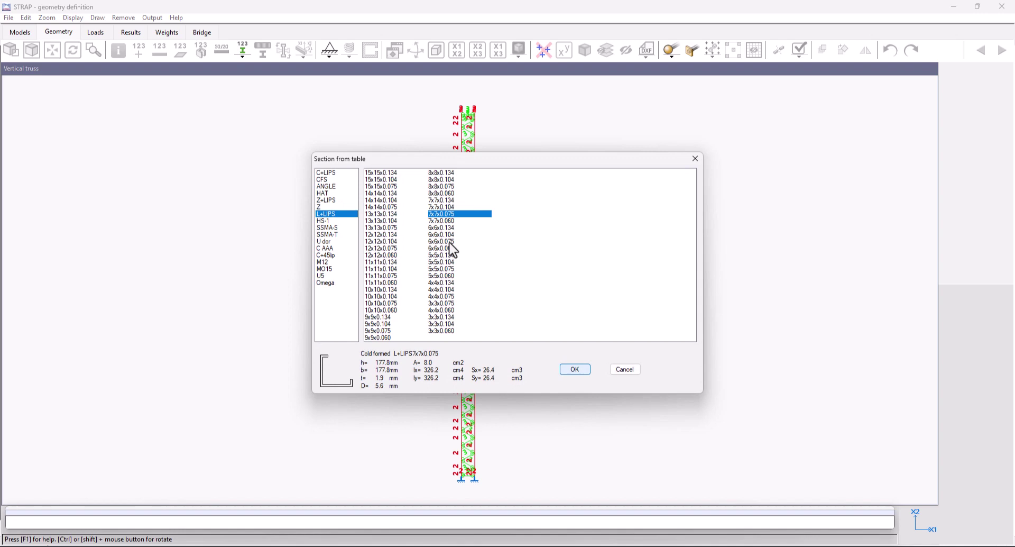
pyautogui.click(325, 283)
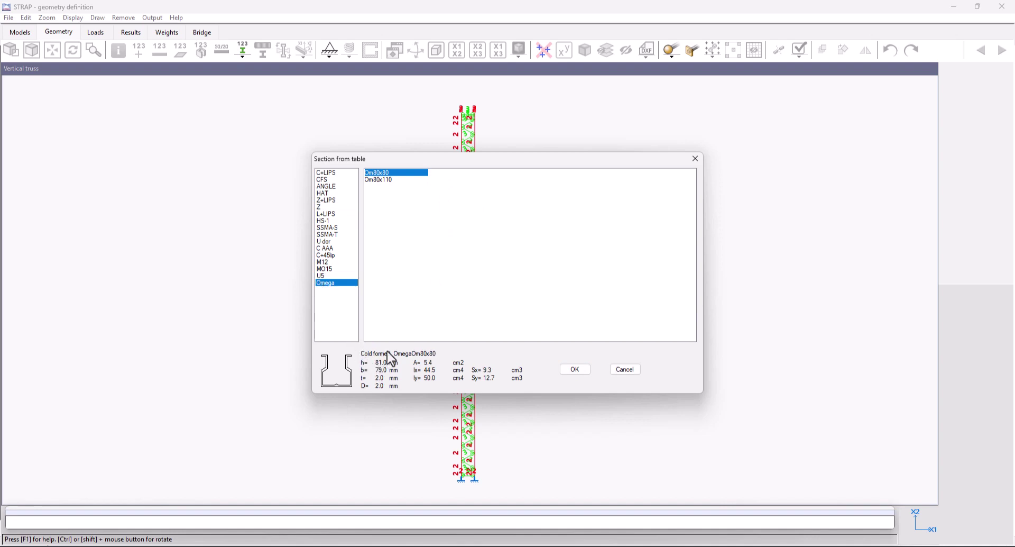
pyautogui.click(575, 369)
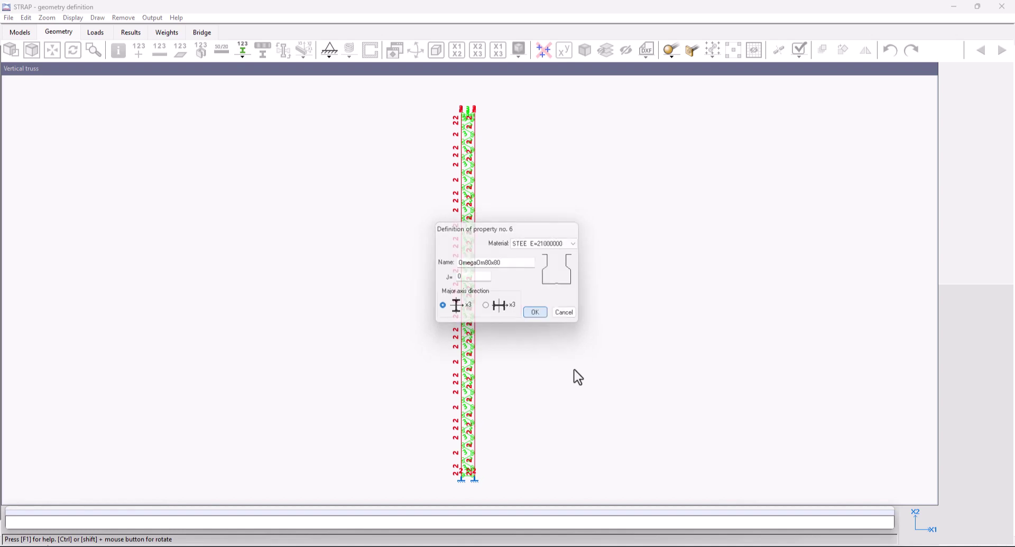
pyautogui.press('Return')
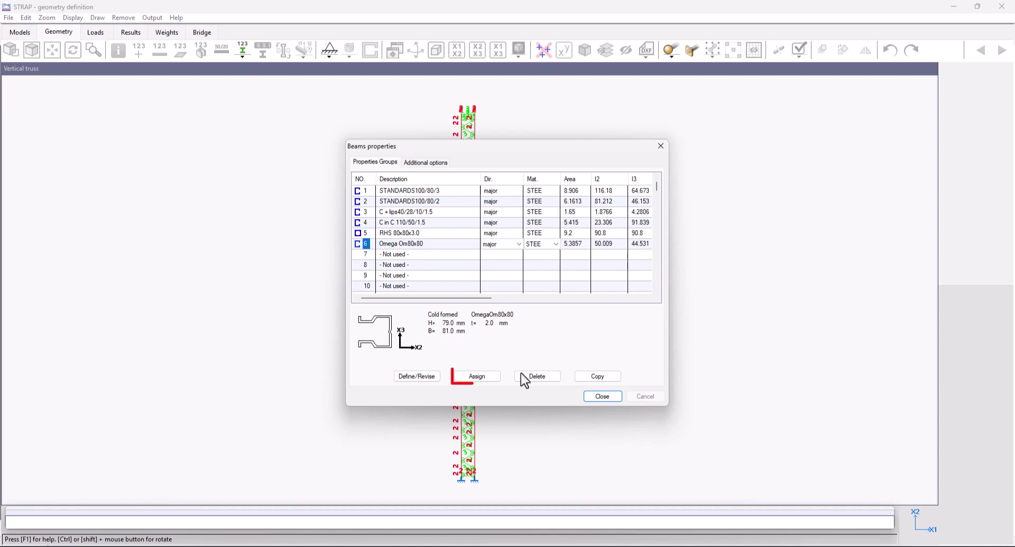
# Step: Assign property group 6, the Omega Om80x80 section, to all beams that use property group 2, filtering the selection by properties
pyautogui.click(479, 376)
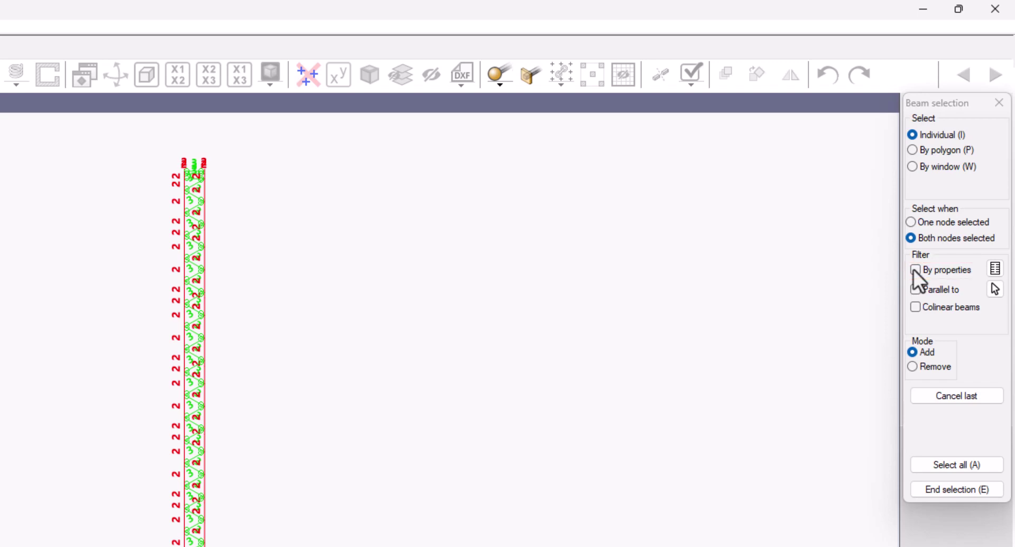
pyautogui.click(916, 269)
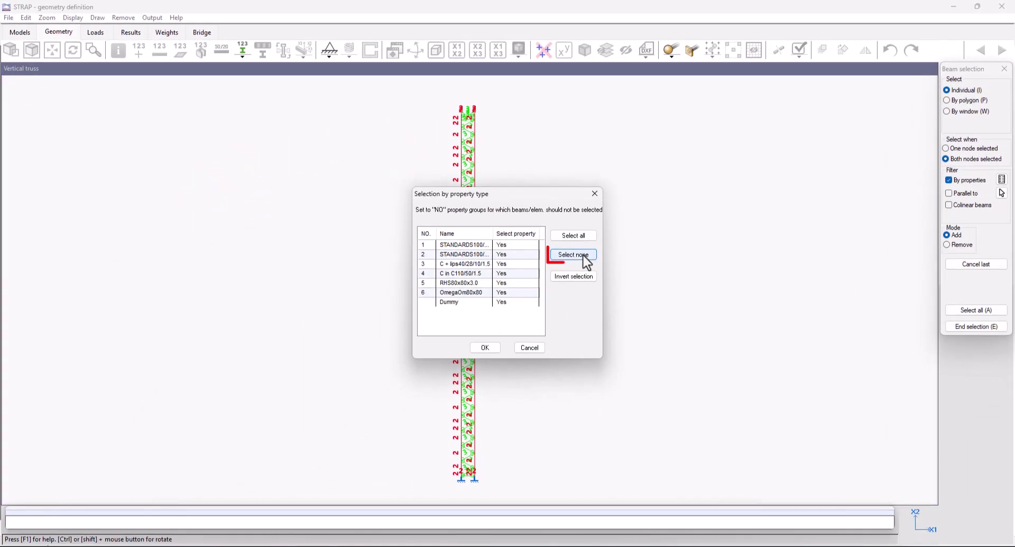
pyautogui.click(584, 256)
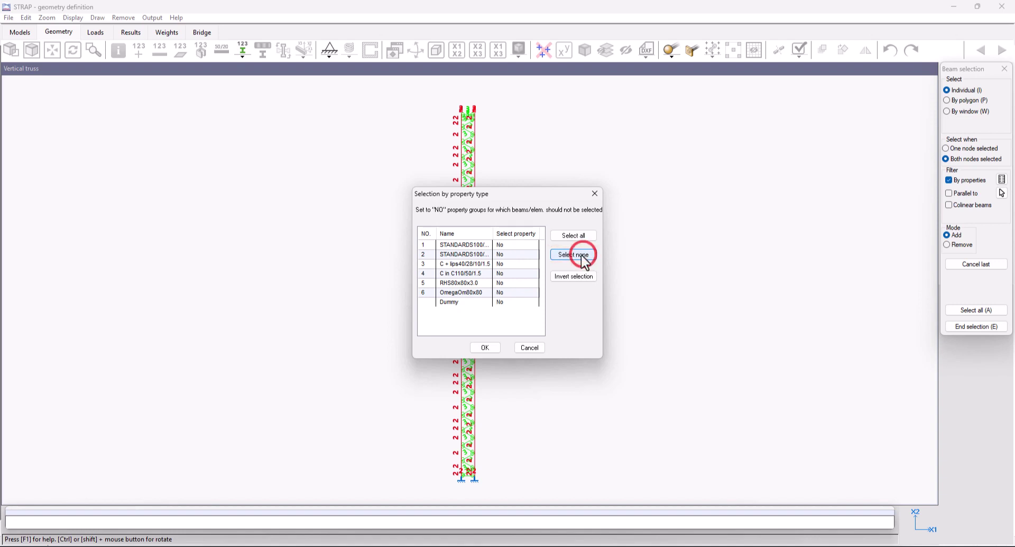
pyautogui.click(424, 254)
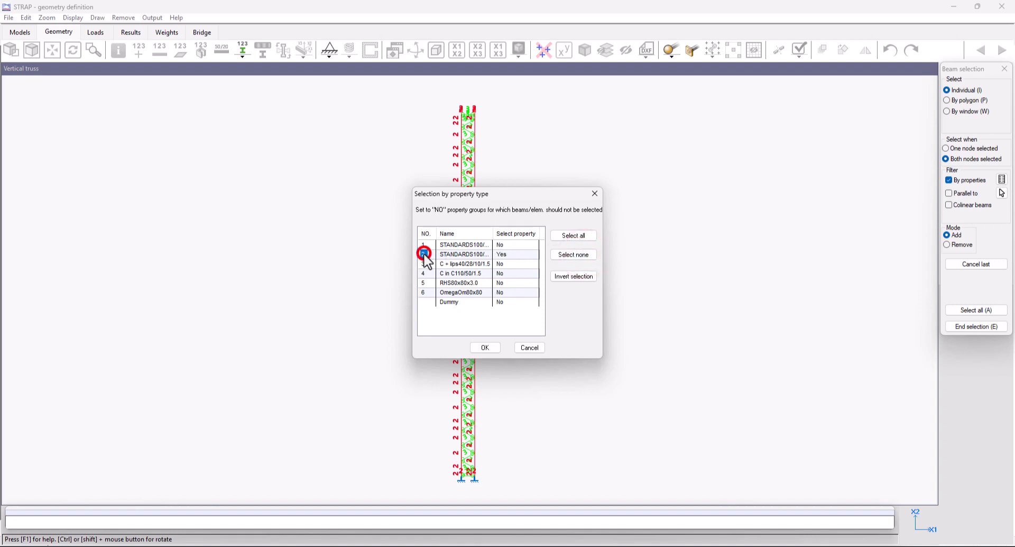
pyautogui.click(484, 347)
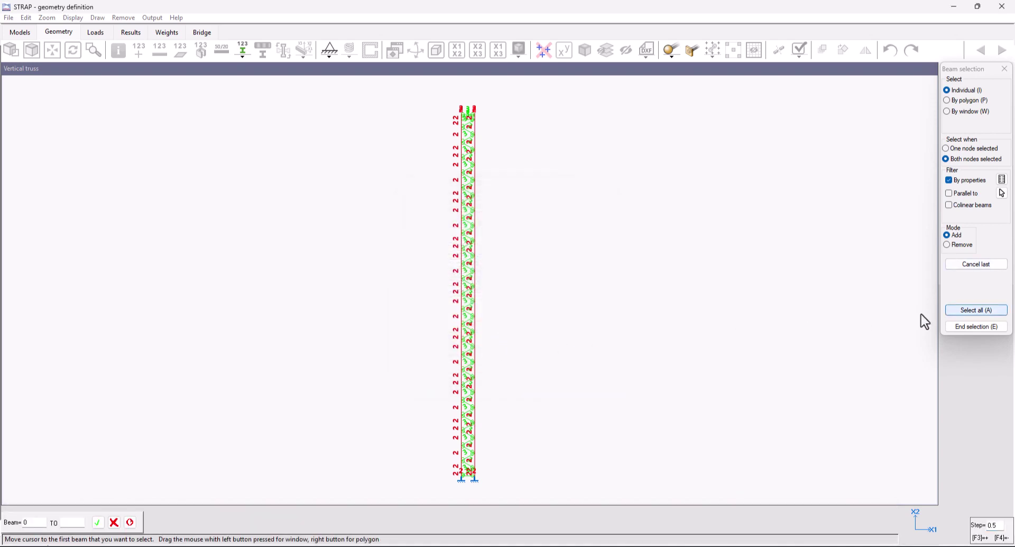
pyautogui.click(967, 310)
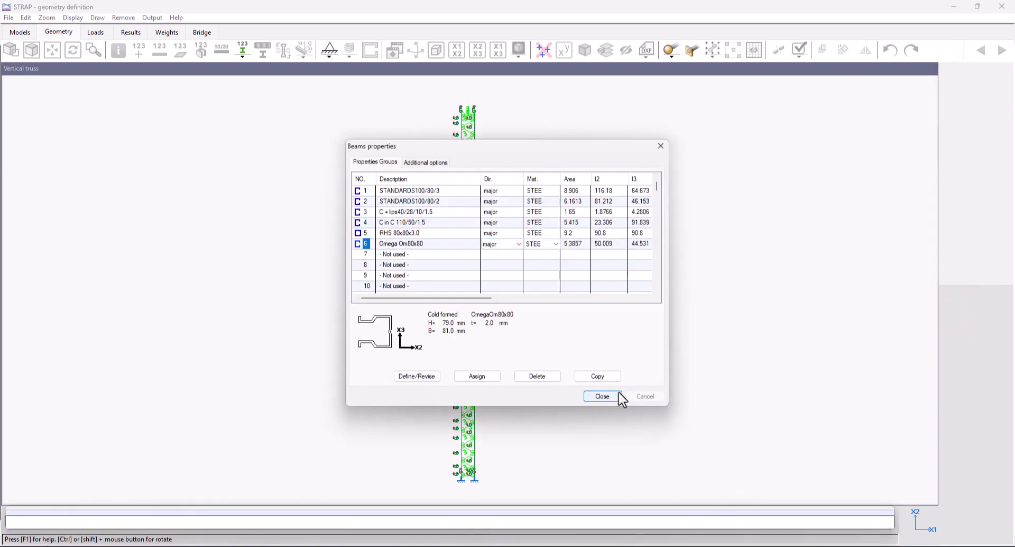
pyautogui.click(601, 397)
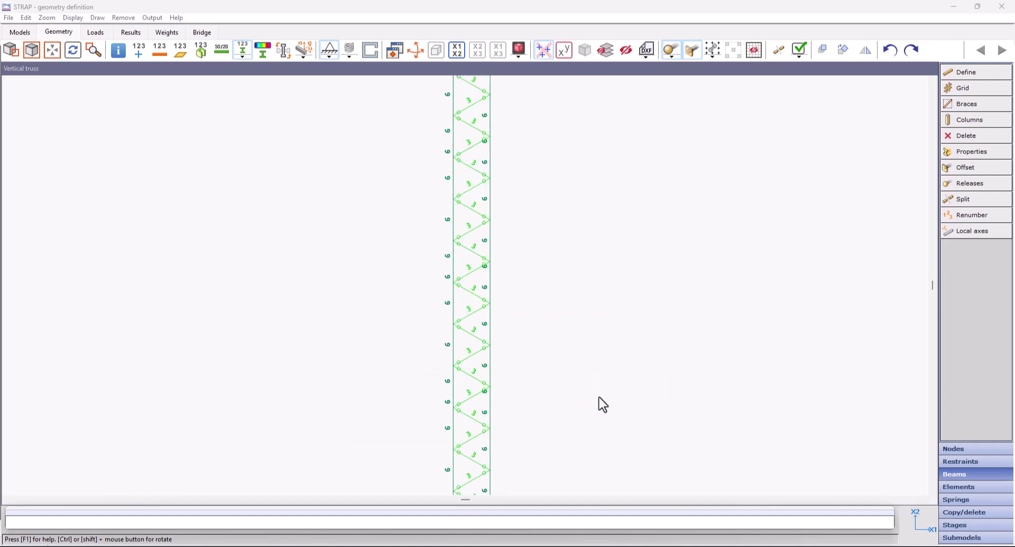
# Step: Render the truss with its solid section shapes and inspect the upper end of the Omega columns in 3D
pyautogui.scroll(6, 603, 404)
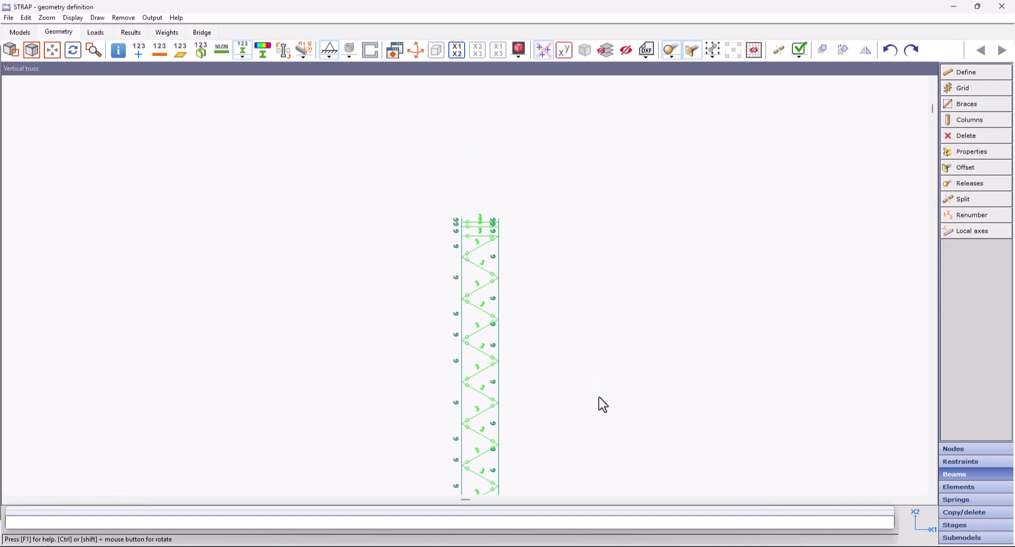
pyautogui.scroll(3, 601, 397)
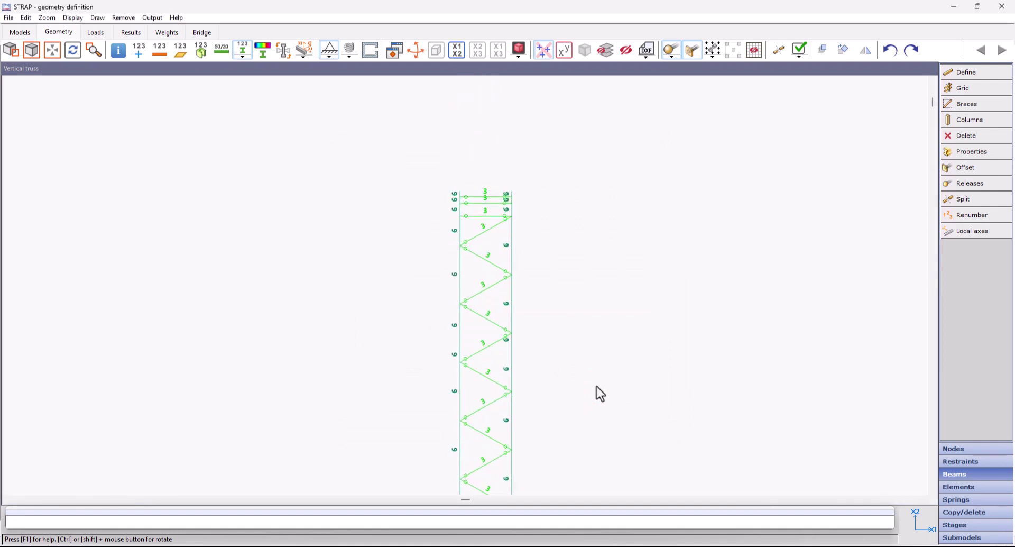
pyautogui.click(517, 51)
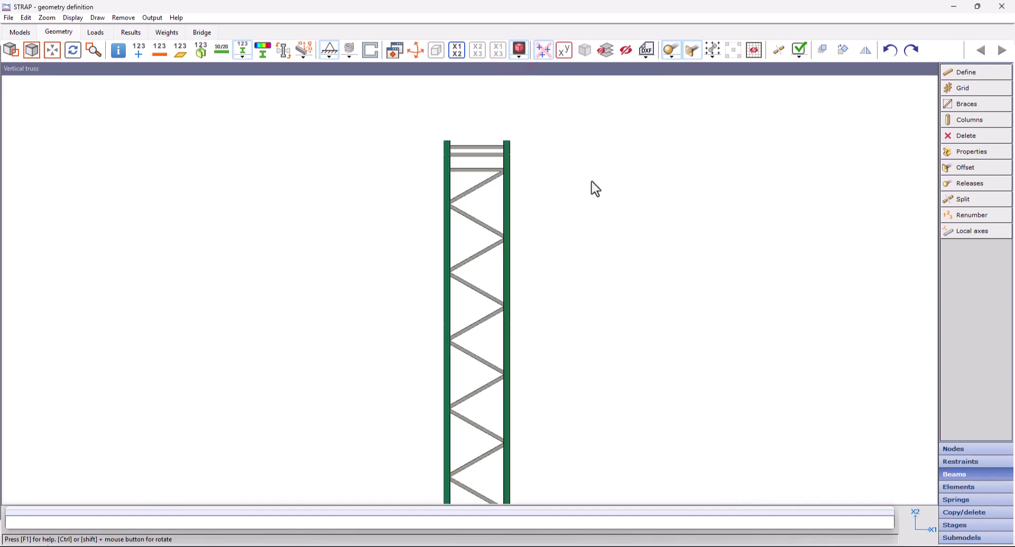
pyautogui.moveTo(592, 179); pyautogui.dragTo(467, 261)
pyautogui.scroll(3, 468, 262)
pyautogui.scroll(5, 468, 262)
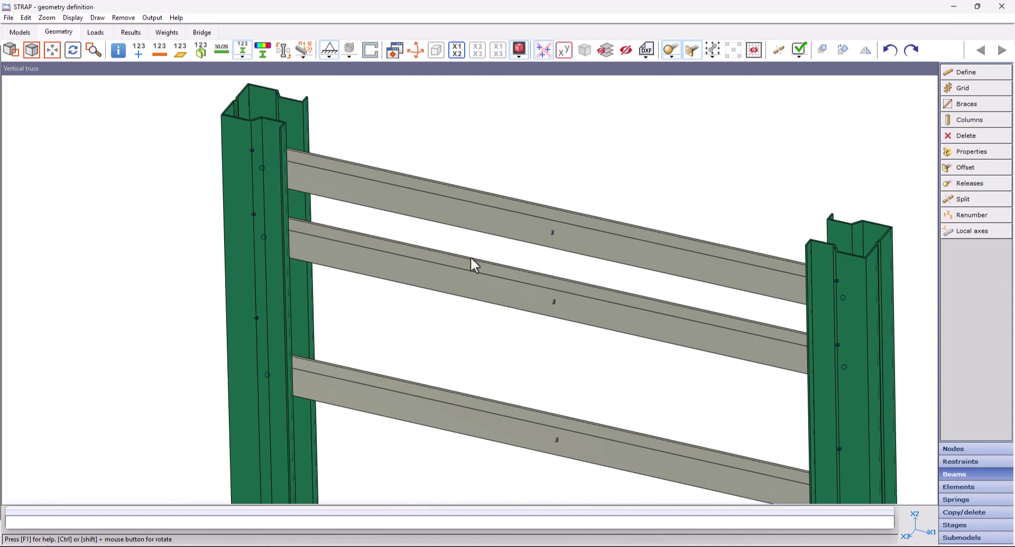
pyautogui.moveTo(641, 310); pyautogui.dragTo(608, 340)
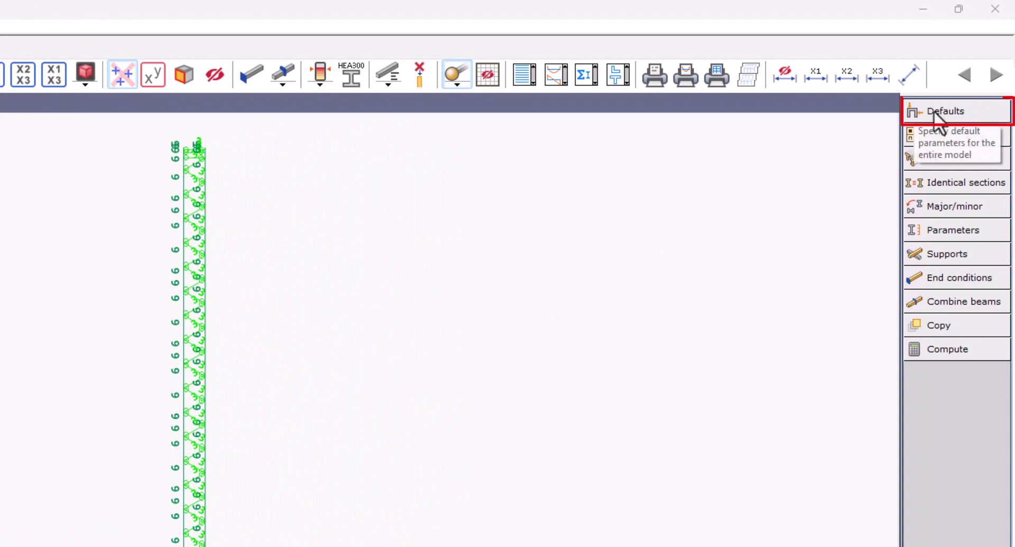
# Step: Set the default cold-formed design code to EC3 - Part 1.3 for the steel design and compute the model
pyautogui.click(934, 112)
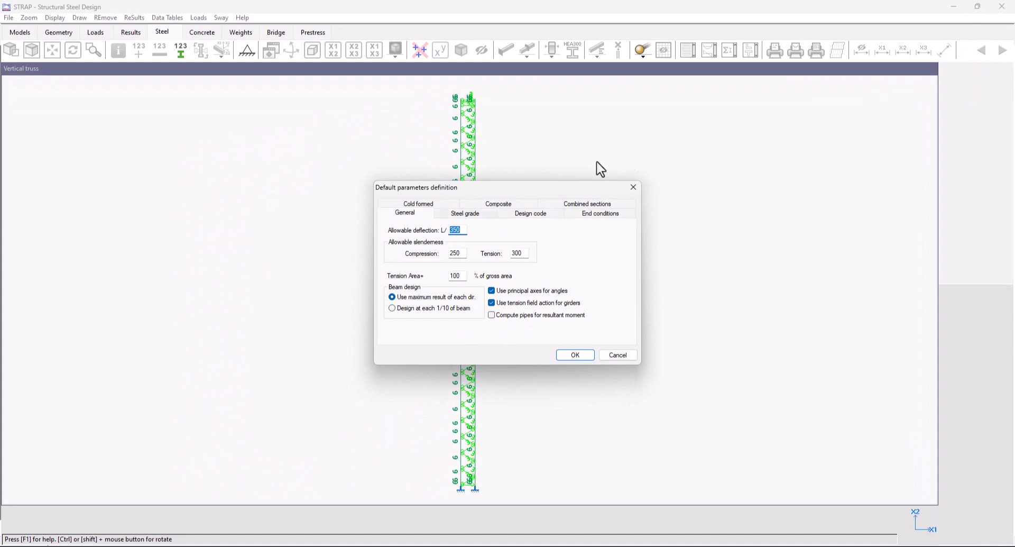
pyautogui.click(427, 203)
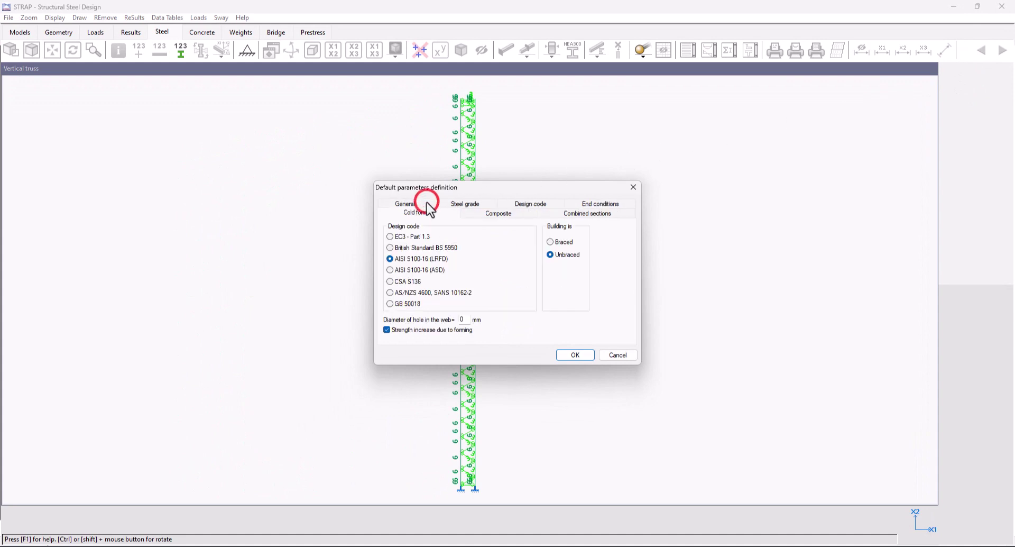
pyautogui.click(401, 238)
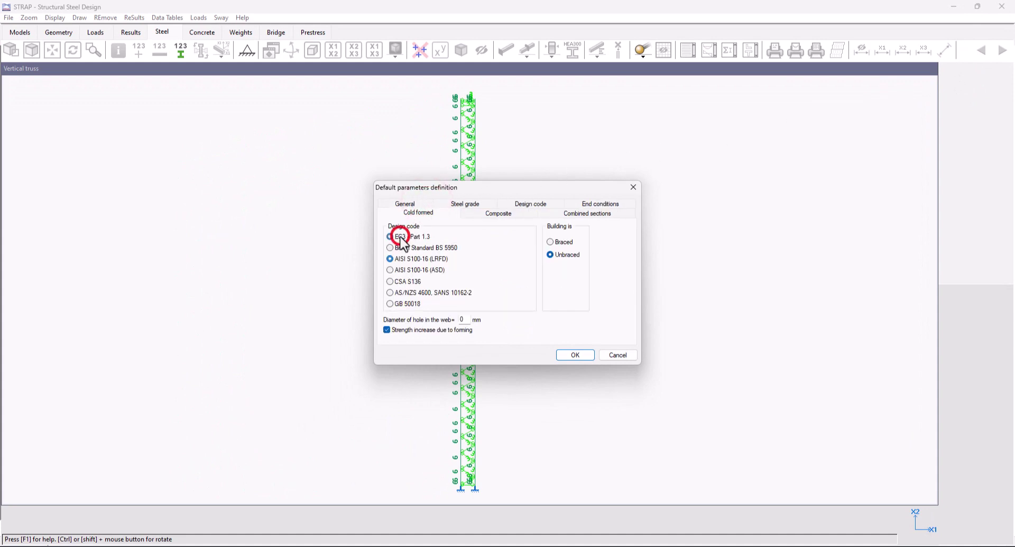
pyautogui.click(574, 355)
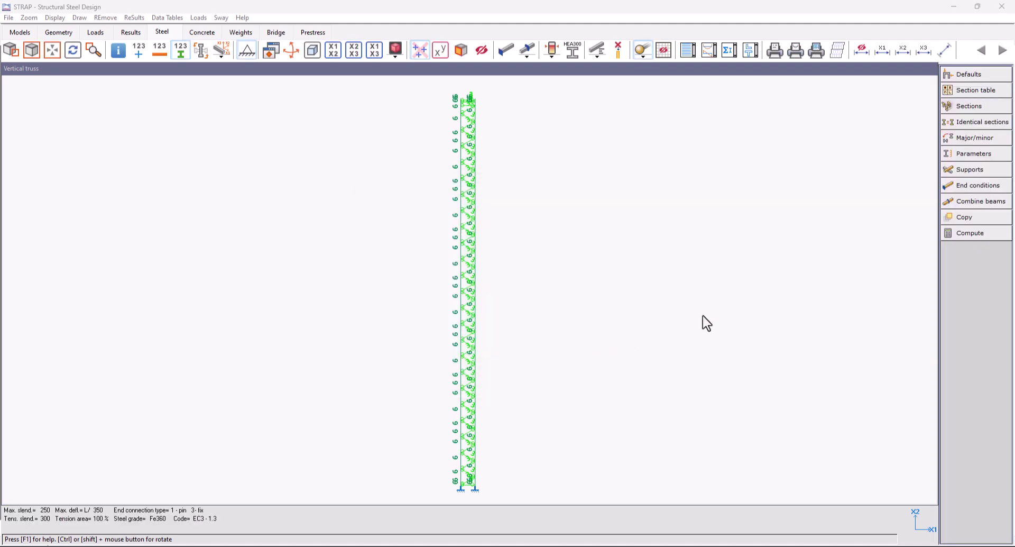
pyautogui.click(983, 234)
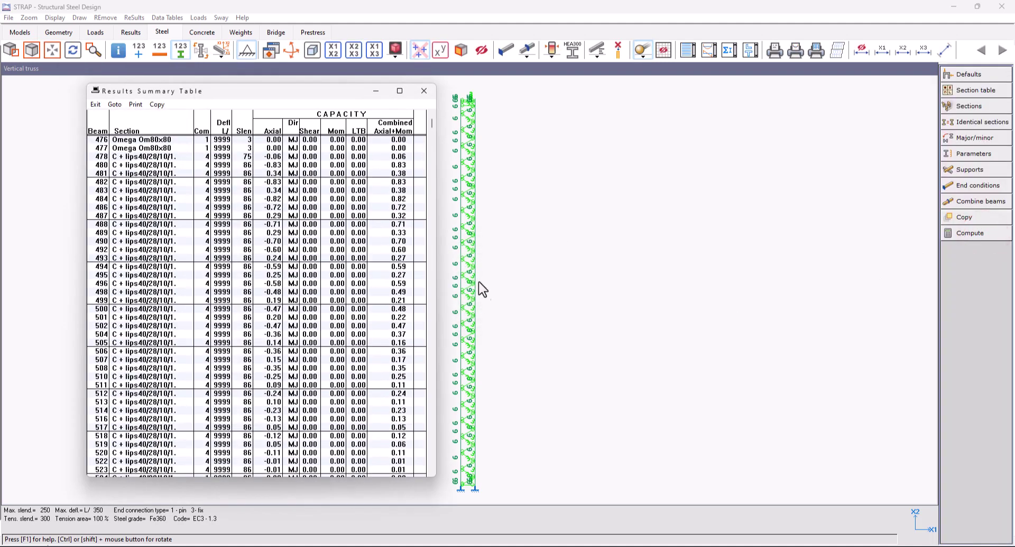
pyautogui.click(424, 91)
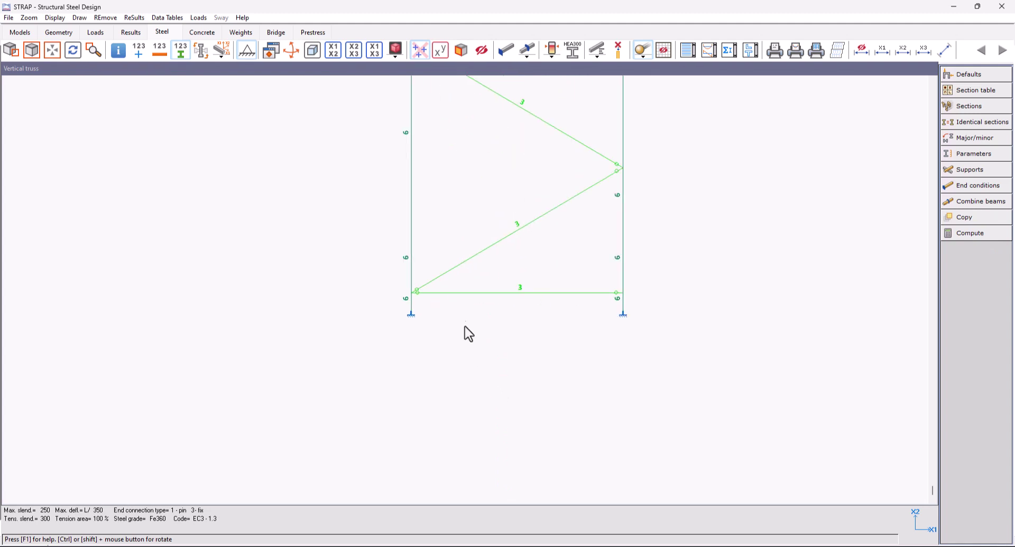
# Step: Review the detailed results of column beam 2075 with step-by-step calculation, from the section data through the shear, moment and lateral torsional buckling checks
pyautogui.rightClick(417, 286)
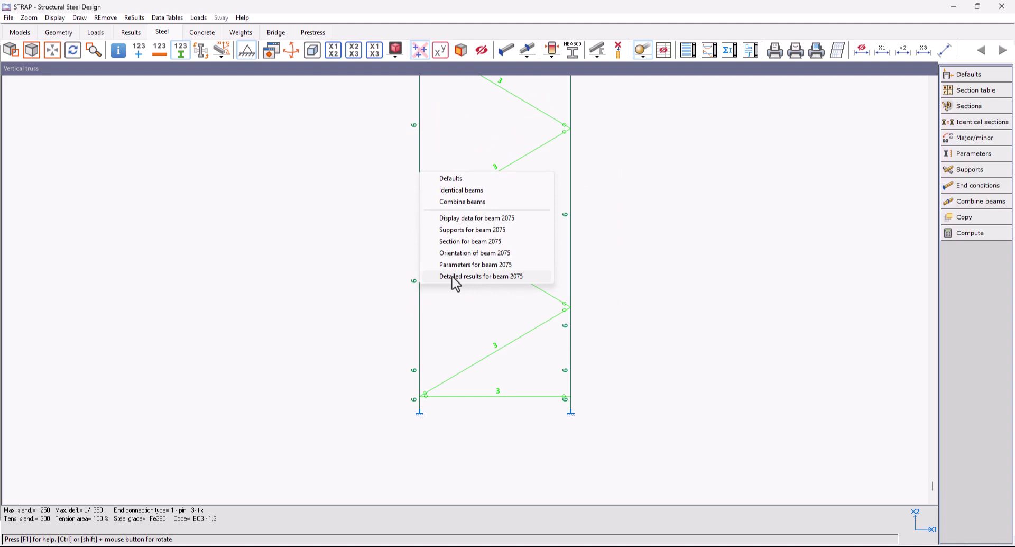
pyautogui.click(453, 278)
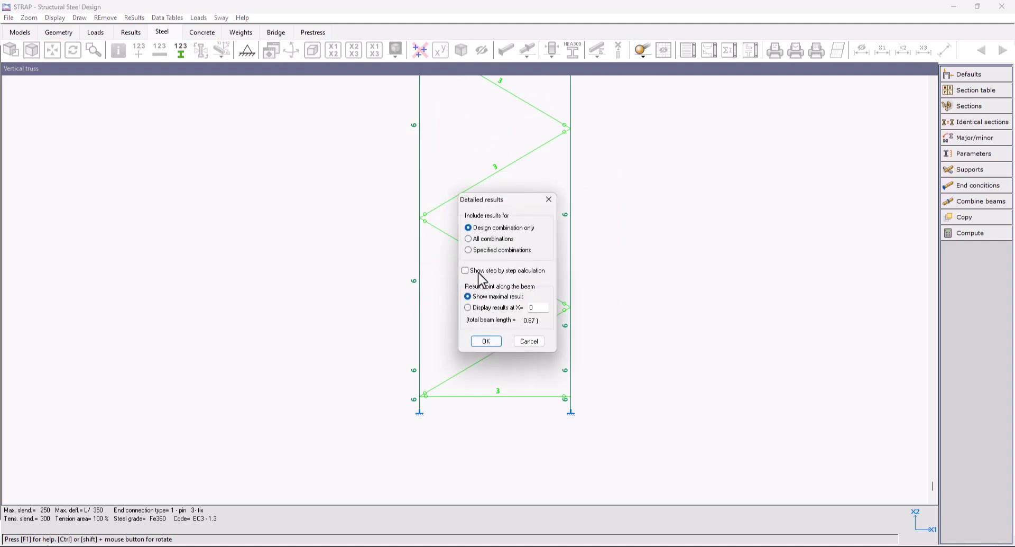
pyautogui.click(483, 270)
pyautogui.click(486, 342)
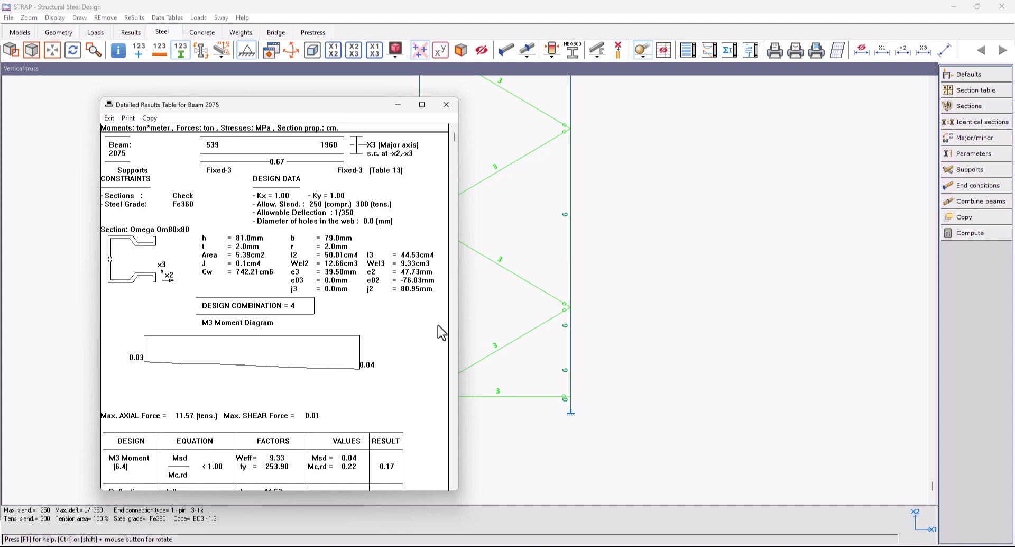
pyautogui.scroll(-5, 385, 306)
pyautogui.scroll(-2, 251, 376)
pyautogui.scroll(-15, 251, 376)
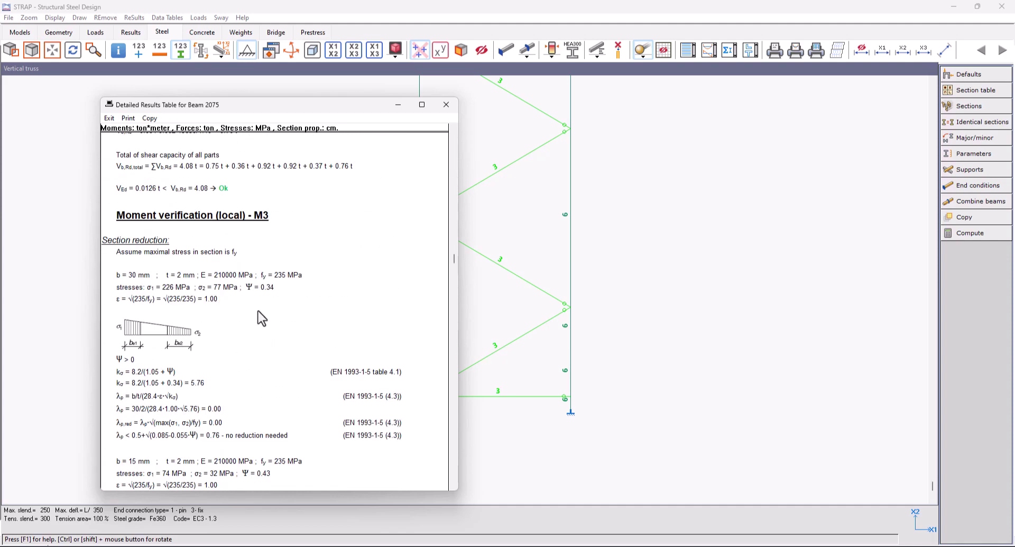
pyautogui.scroll(-15, 262, 318)
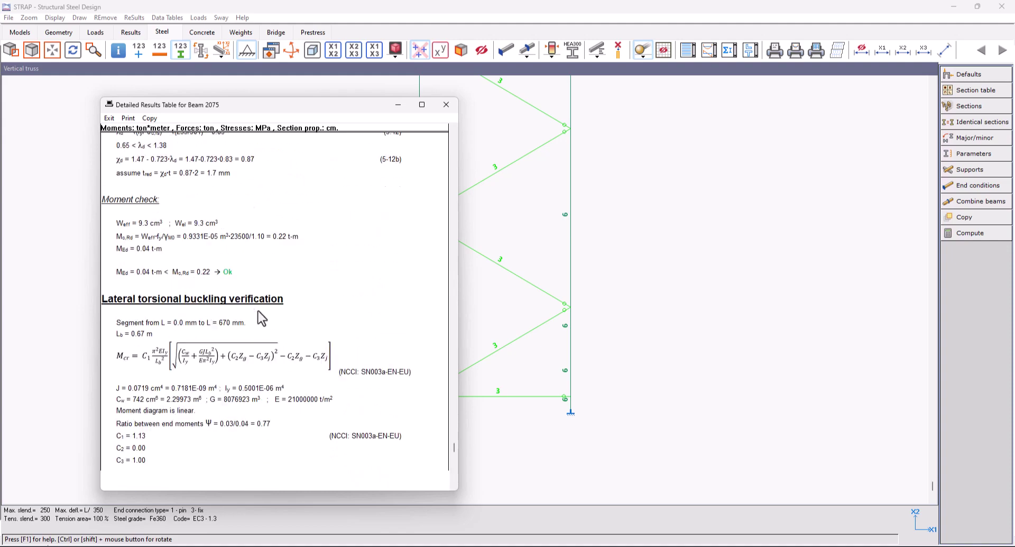
pyautogui.scroll(-5, 258, 316)
pyautogui.click(109, 118)
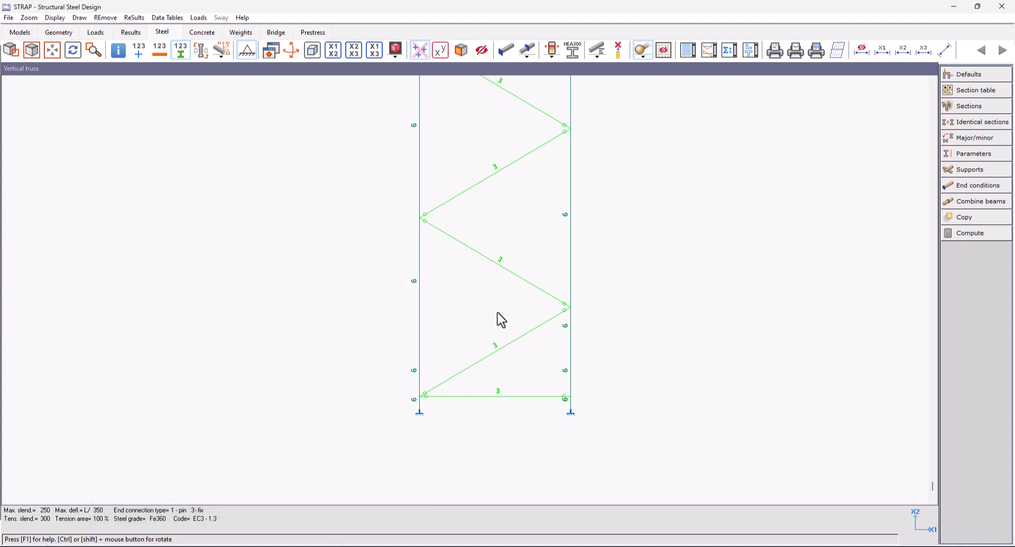